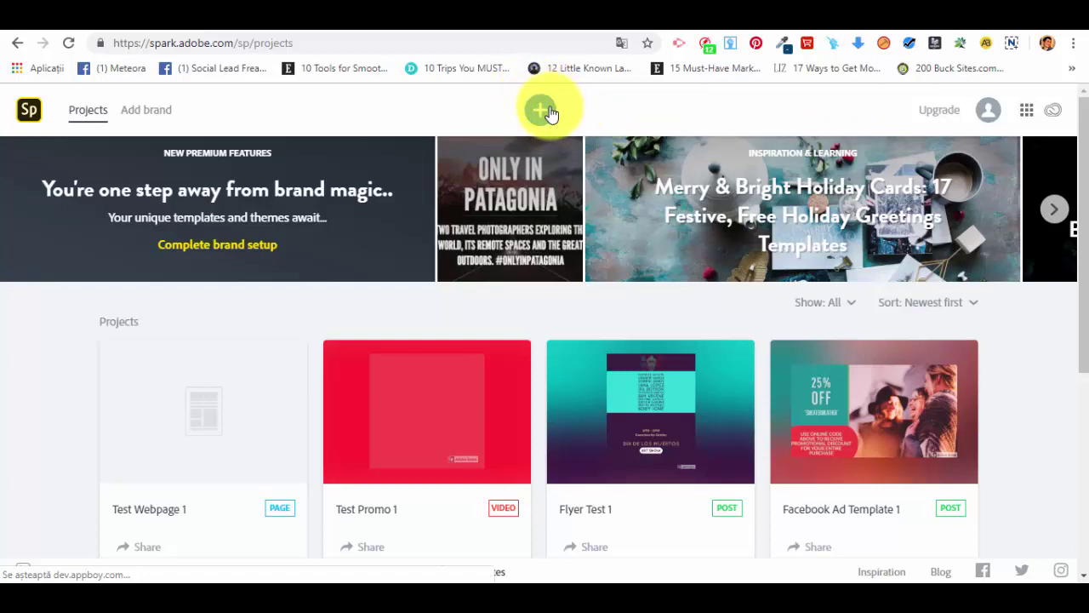
Step: Start a new project and browse the Web Page templates, including Newsletter and Presentation
click(549, 113)
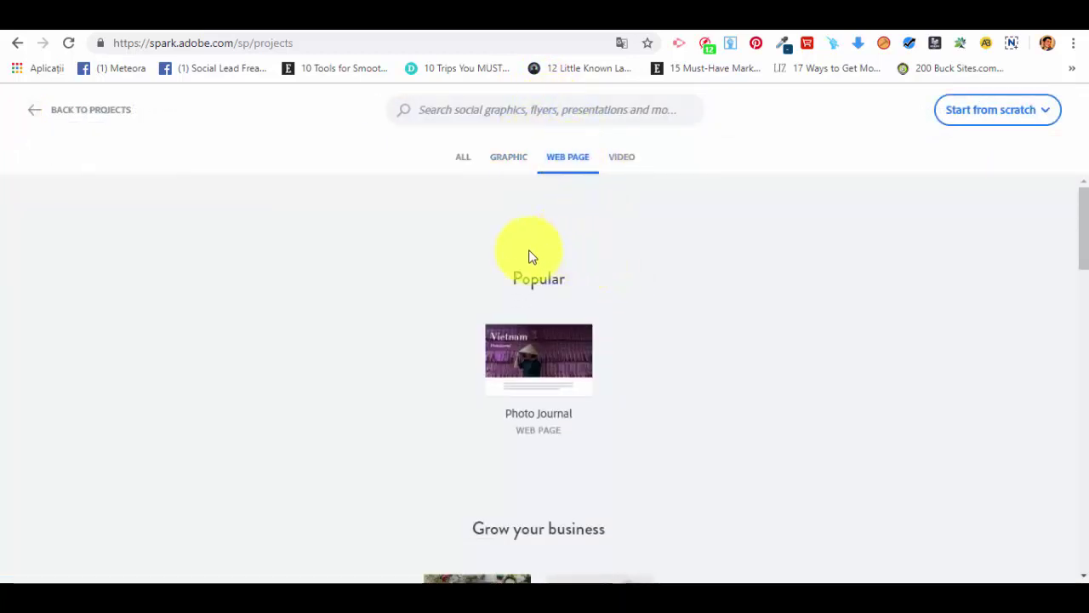
mouse_move(547, 353)
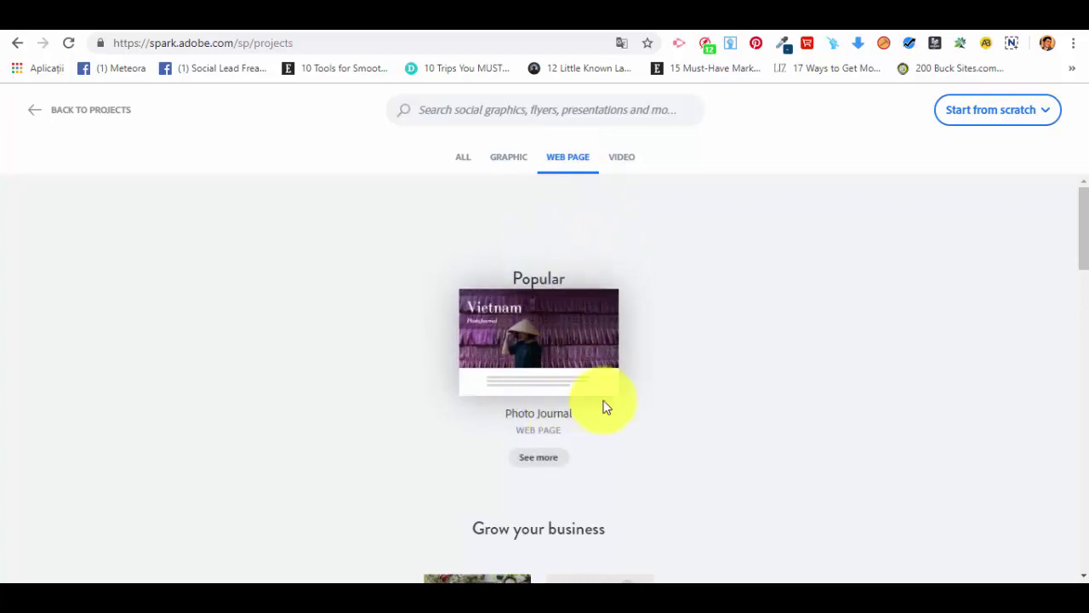
scroll(606, 398, down, 3)
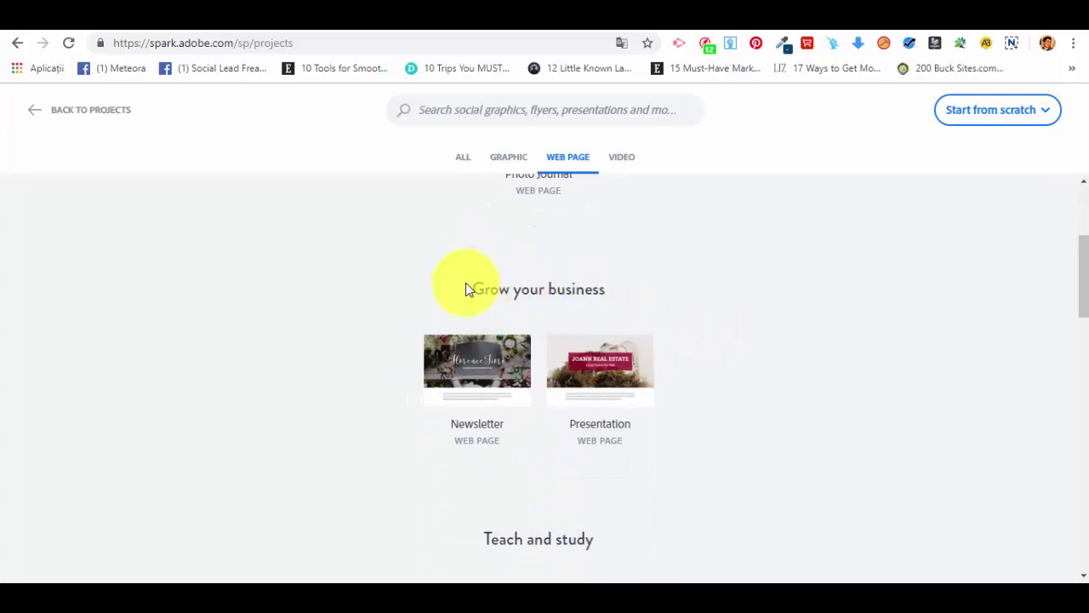
scroll(604, 294, down, 3)
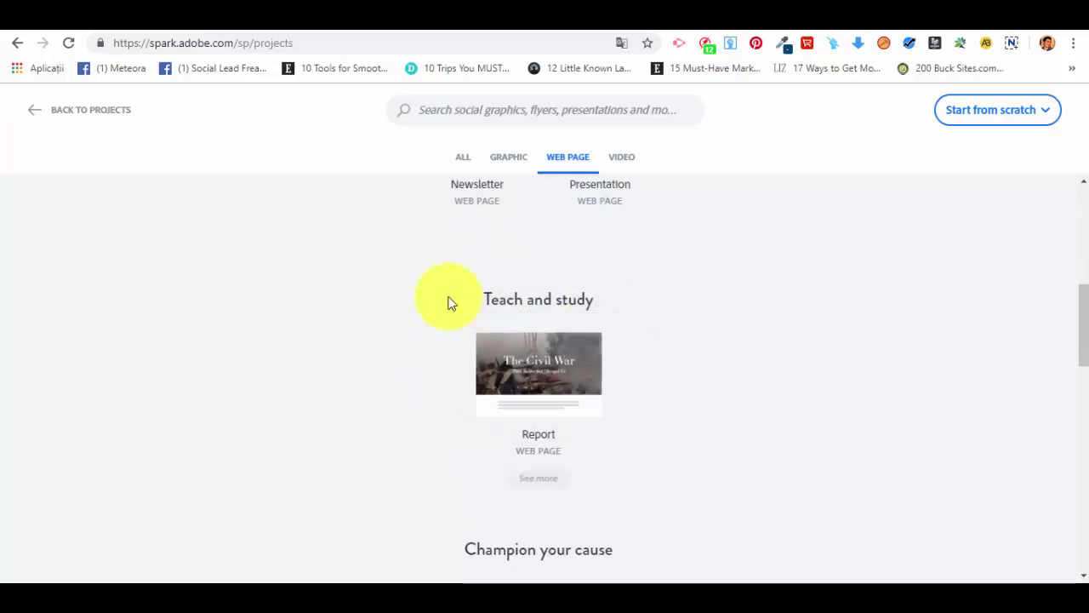
scroll(594, 311, down, 3)
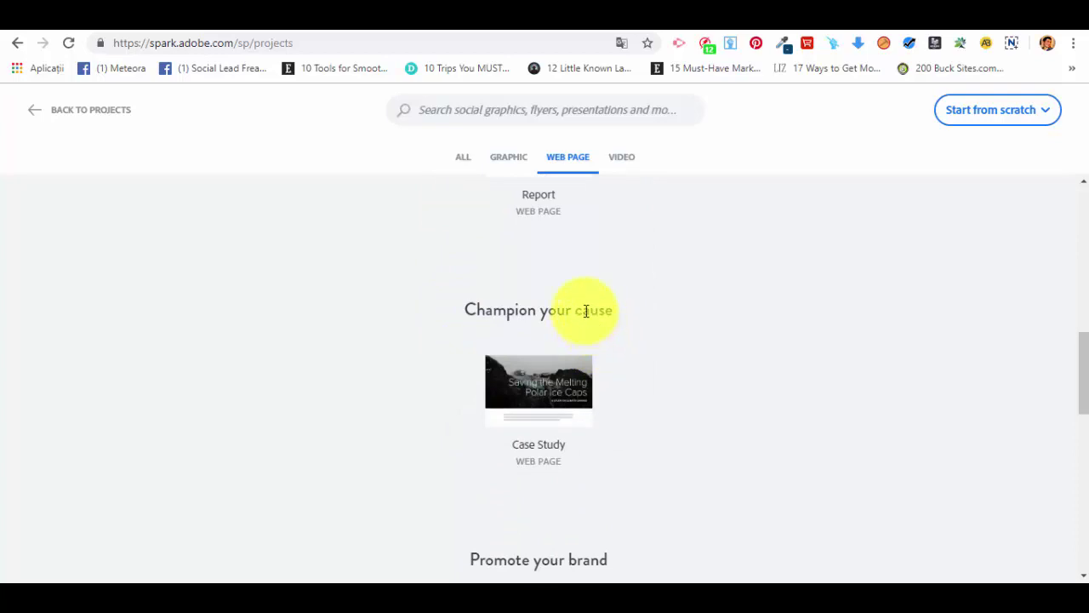
scroll(586, 312, down, 3)
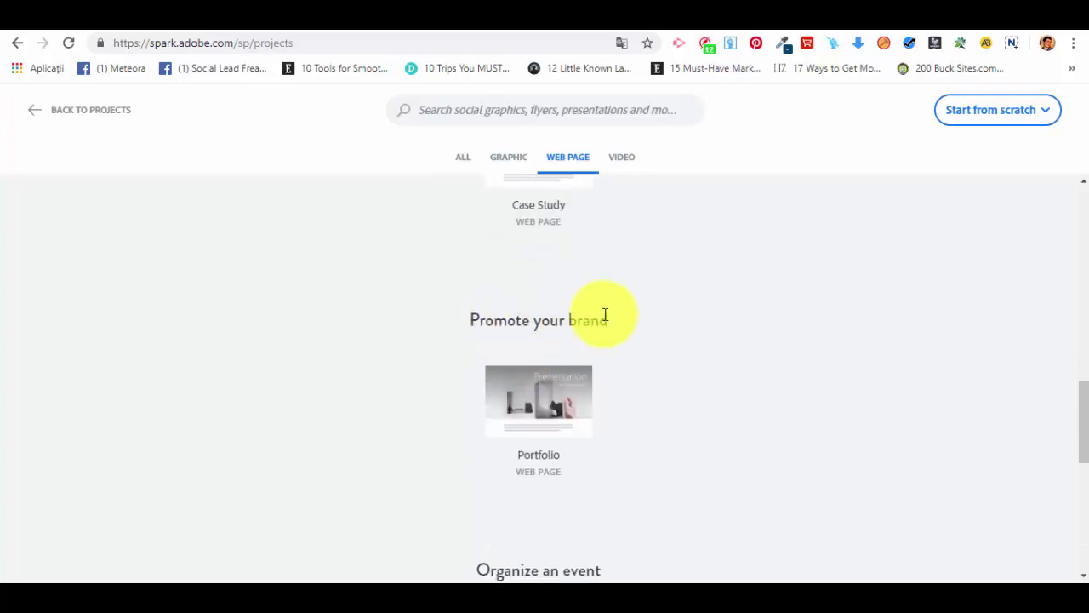
scroll(605, 315, down, 3)
scroll(577, 330, down, 4)
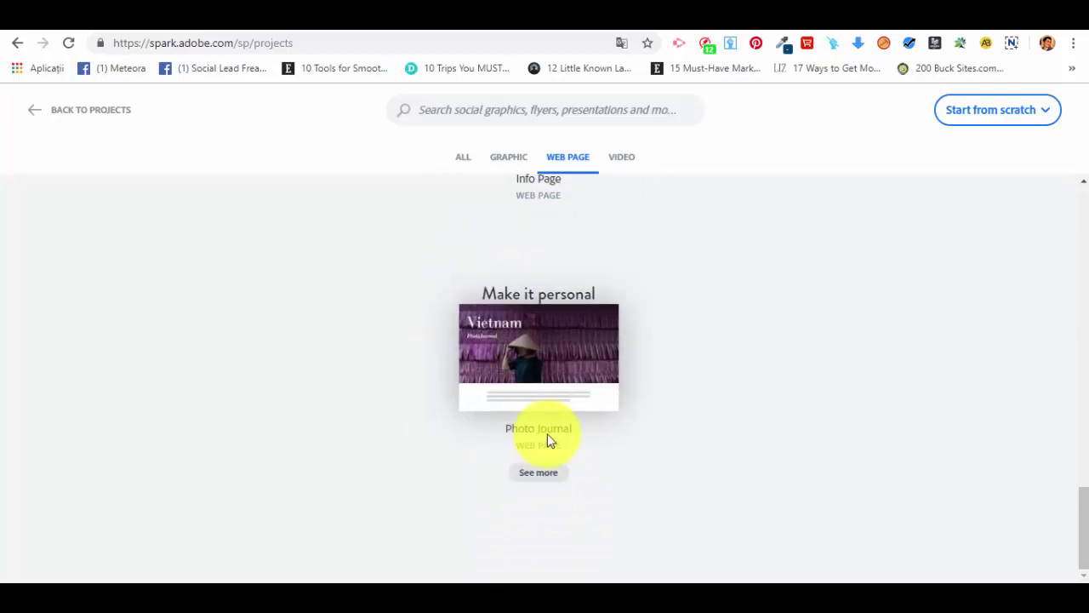
scroll(547, 433, up, 10)
scroll(715, 455, up, 5)
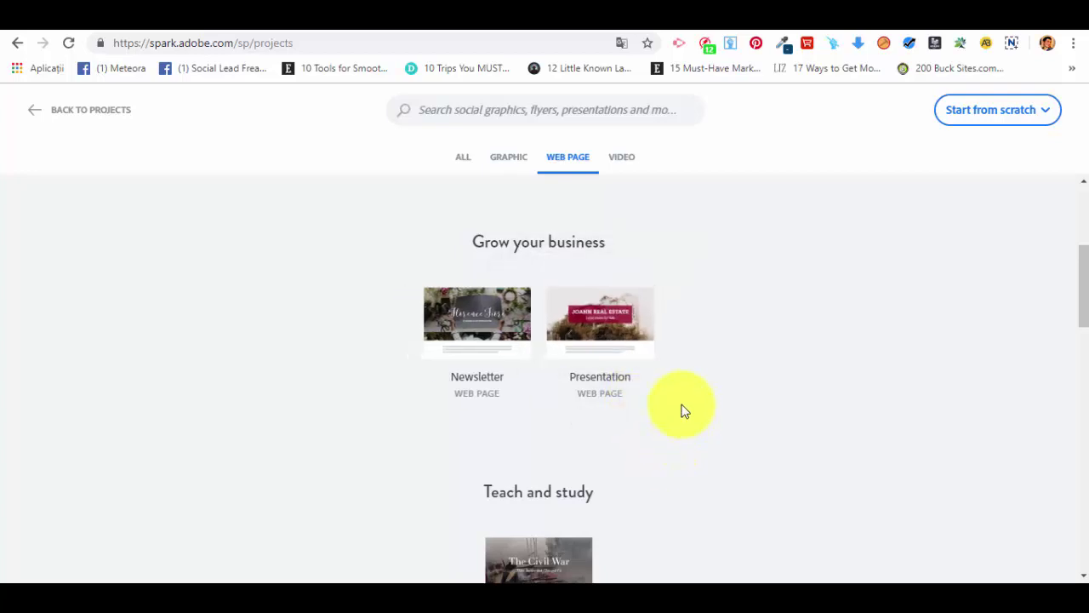
mouse_move(625, 337)
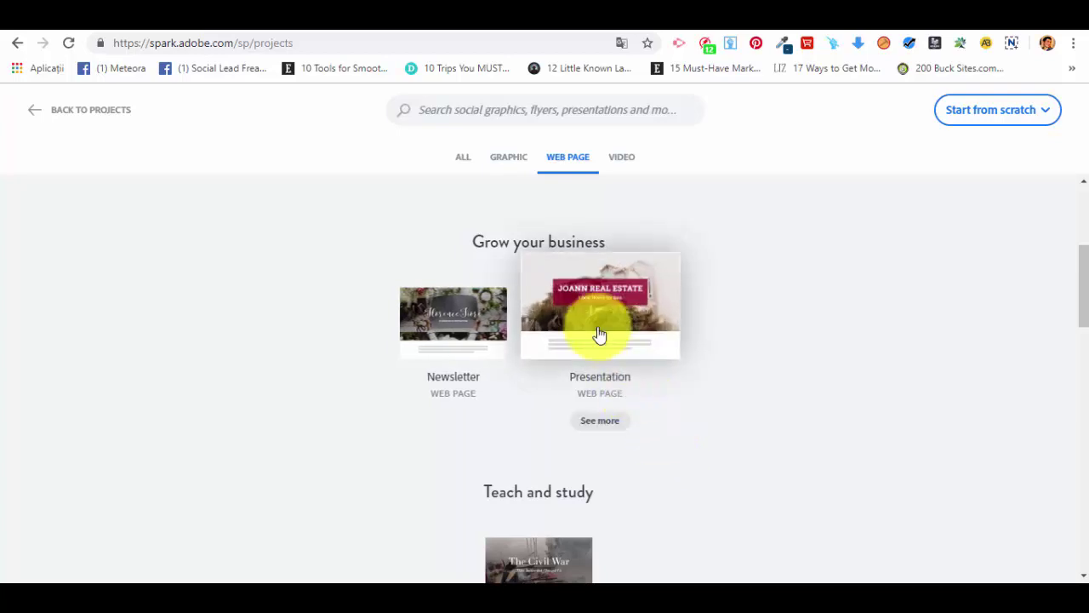
Step: Open a new web Page from a template and apply the Vintage theme
click(595, 327)
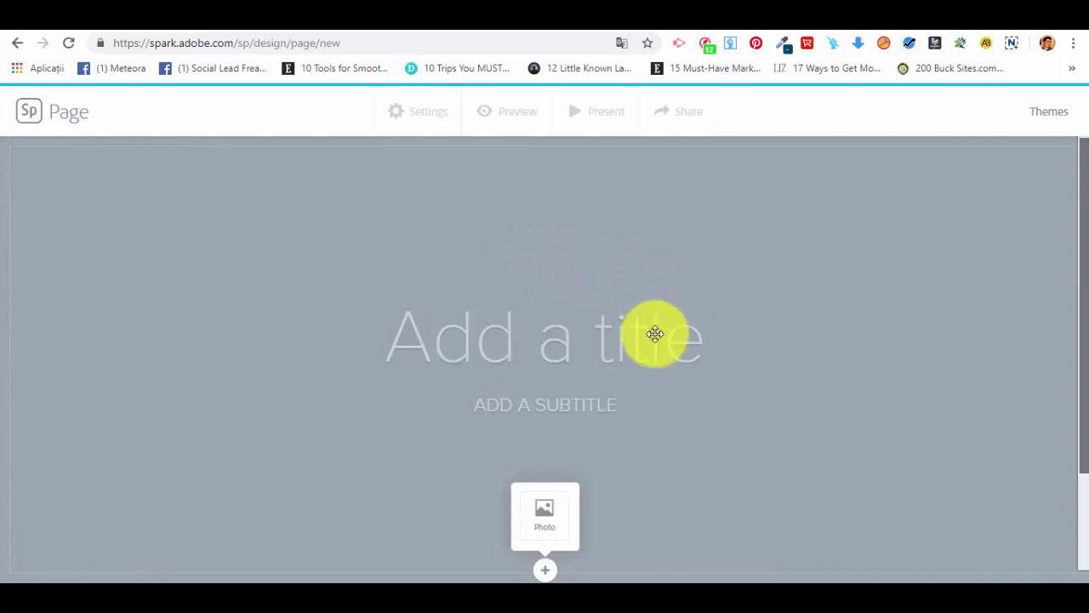
click(1055, 114)
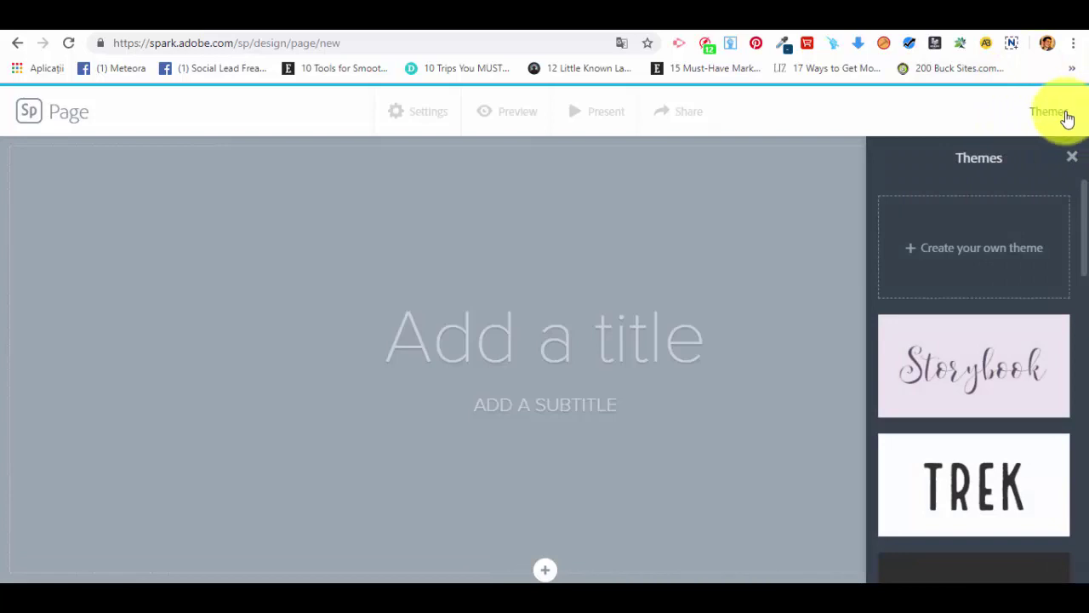
scroll(1001, 219, down, 3)
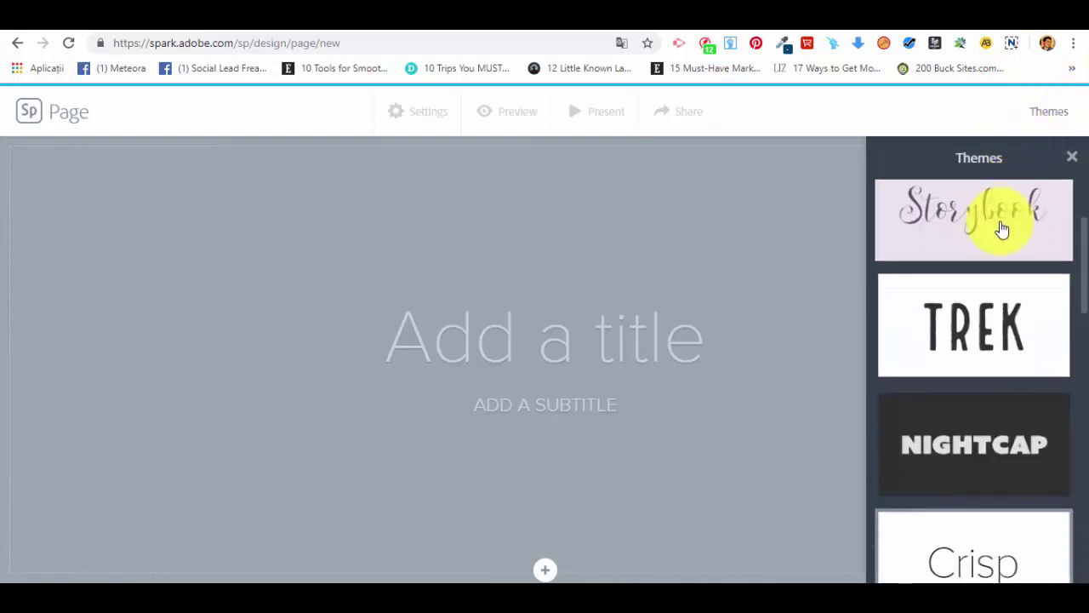
scroll(1001, 233, up, 3)
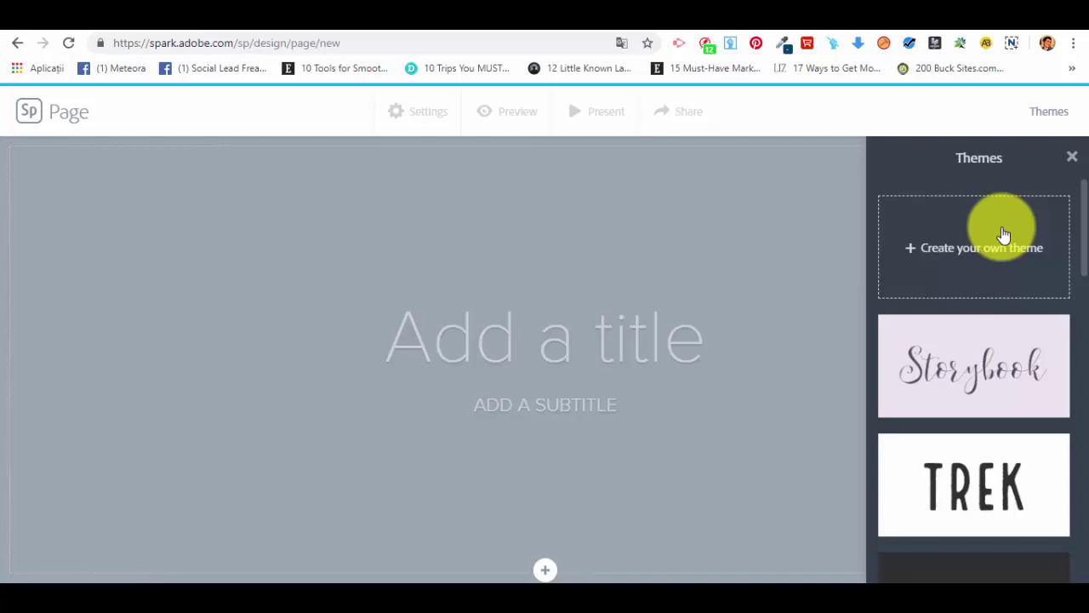
scroll(1028, 313, down, 2)
scroll(1025, 315, down, 4)
click(1021, 366)
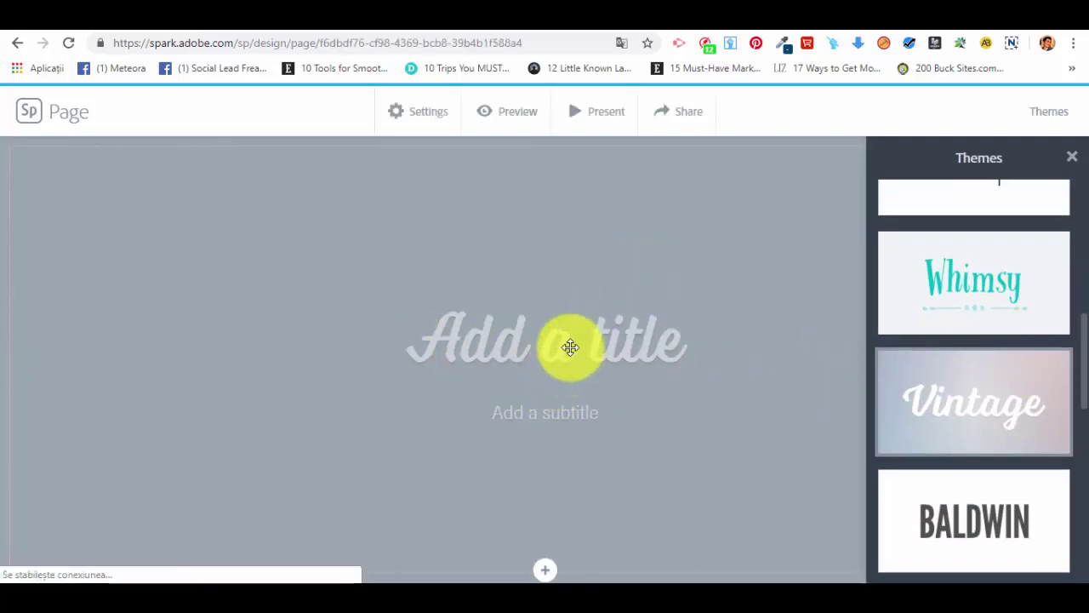
Step: Title the page 'Example' and set its subtitle to 'Subexample'
click(553, 343)
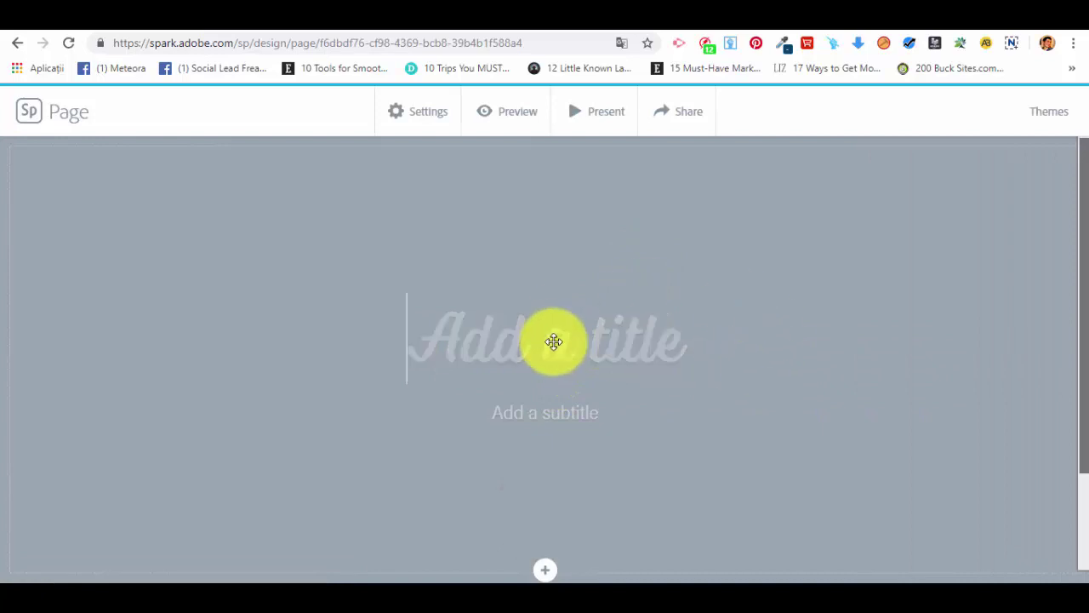
text(Exa)
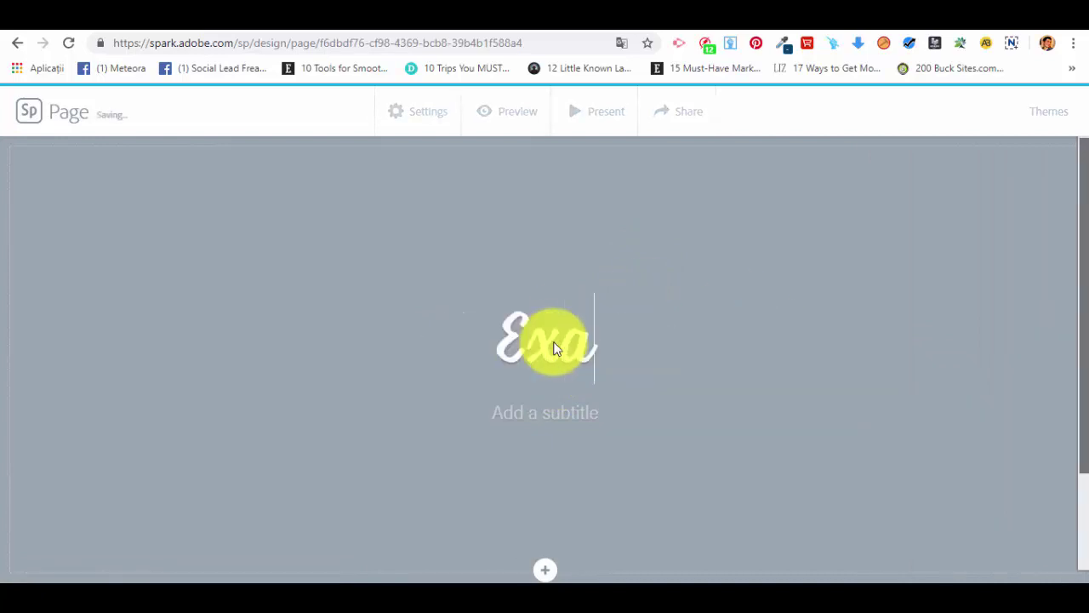
text(mple)
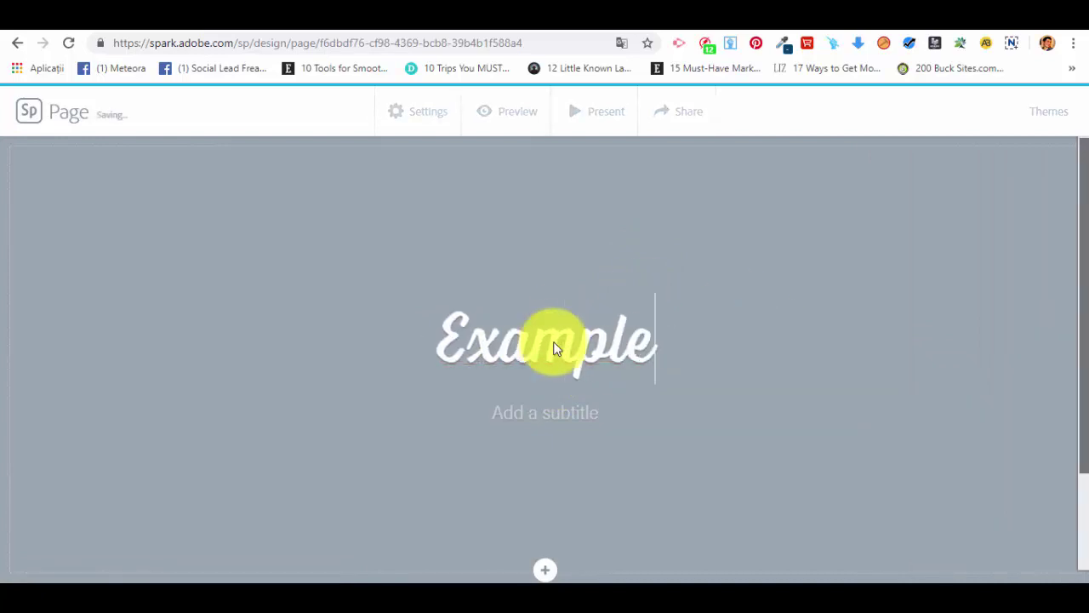
key(alt+f)
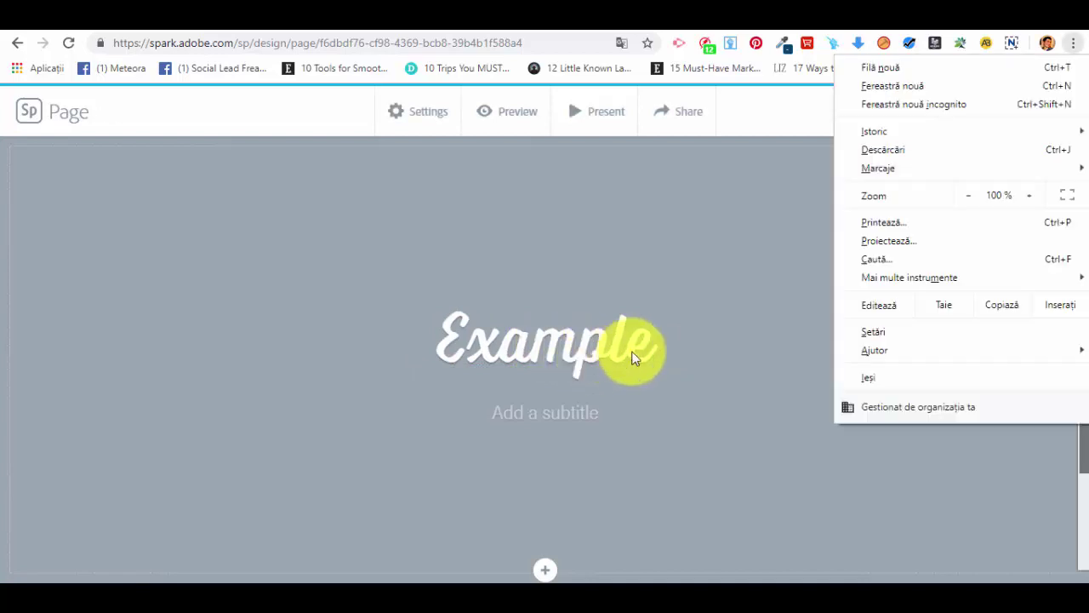
click(649, 347)
click(574, 412)
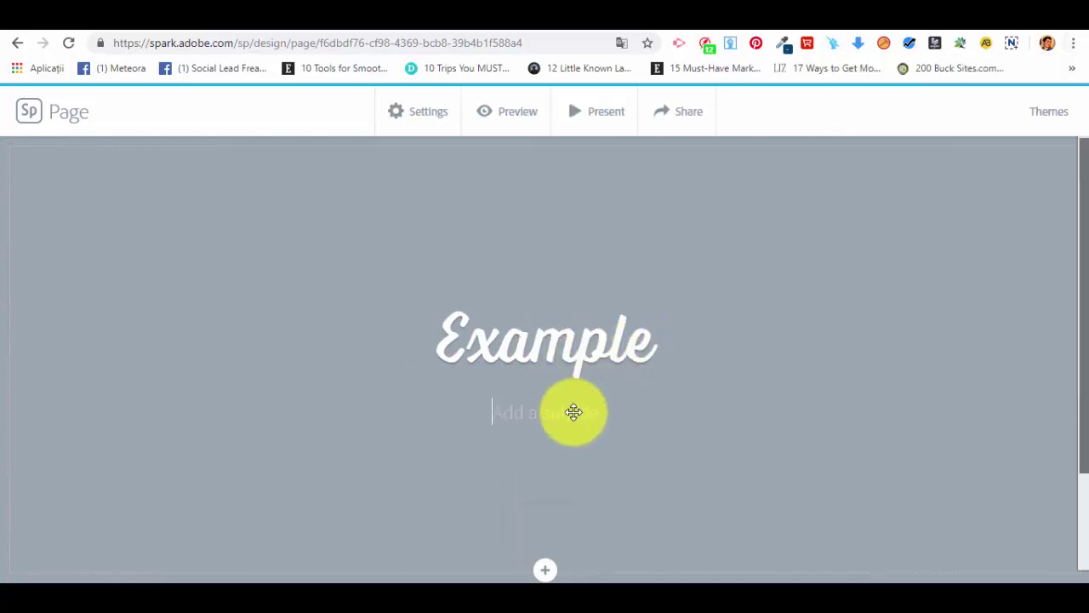
text(Sub)
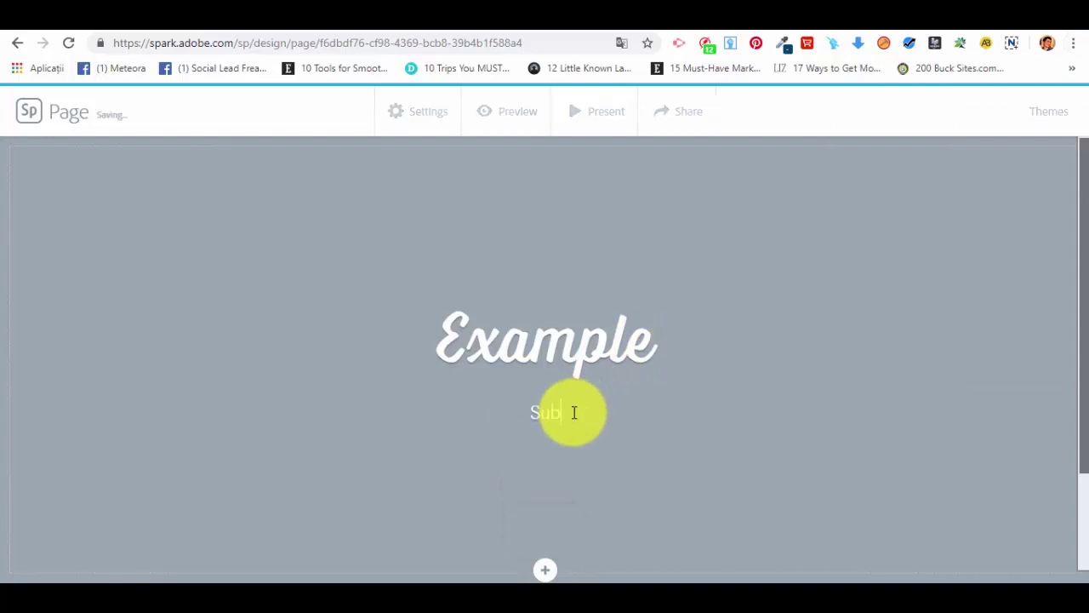
text(example)
scroll(679, 308, down, 1)
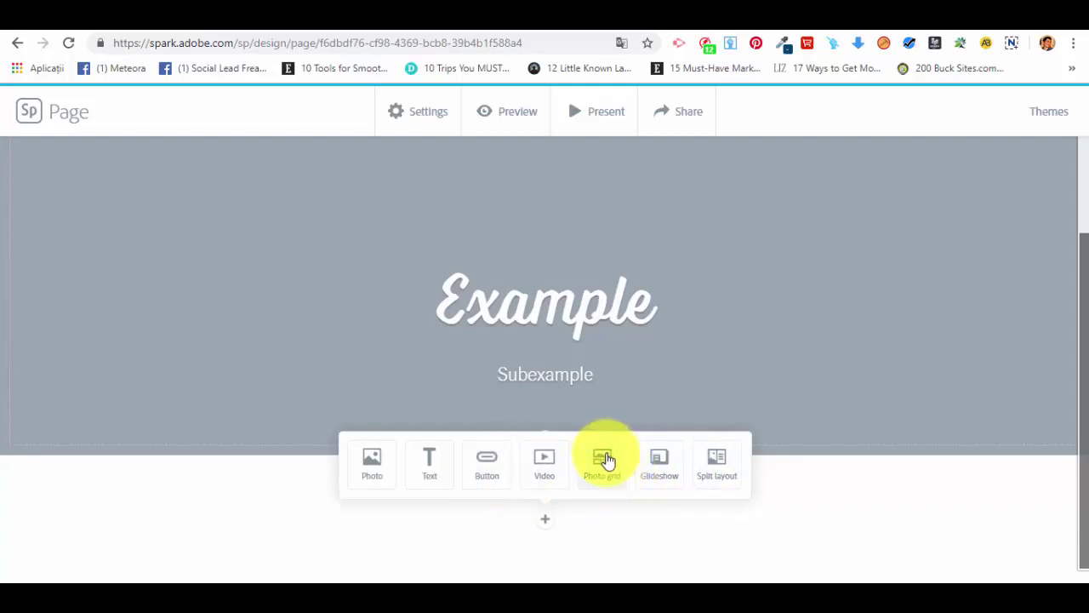
Step: Insert a Photo grid below the title section
click(606, 460)
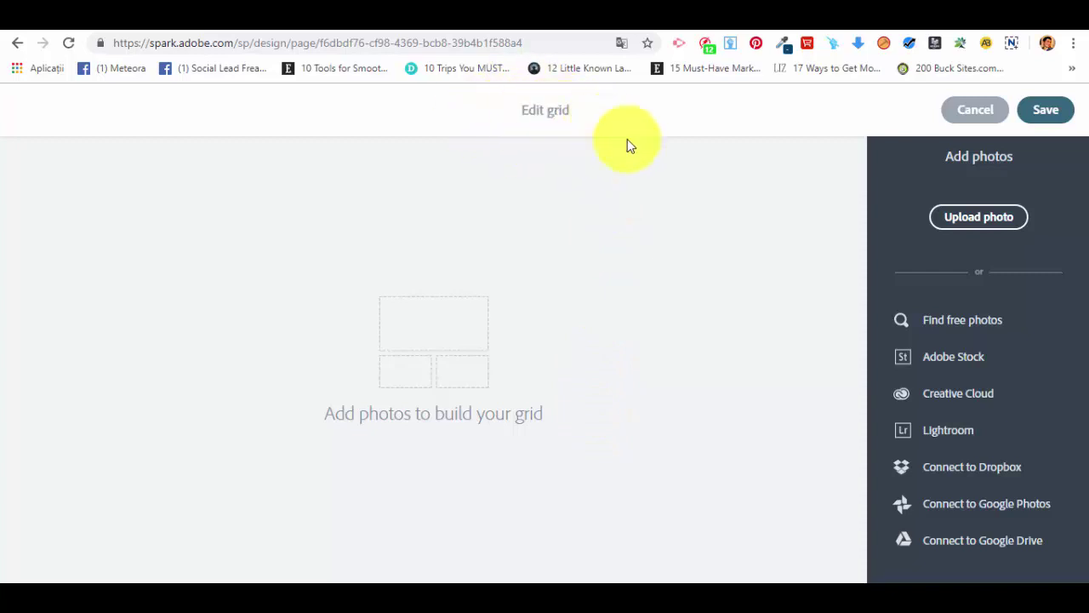
Step: Search free photos for 'office' and add four results, including the sofa, pencils and laptop shots
click(982, 322)
text(office)
key(Return)
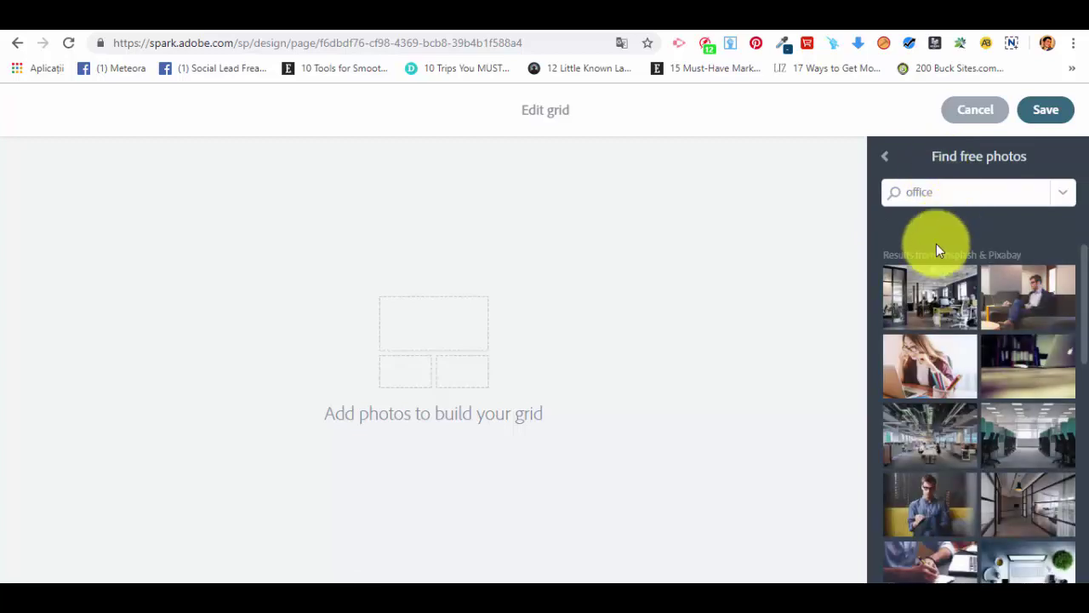
click(944, 307)
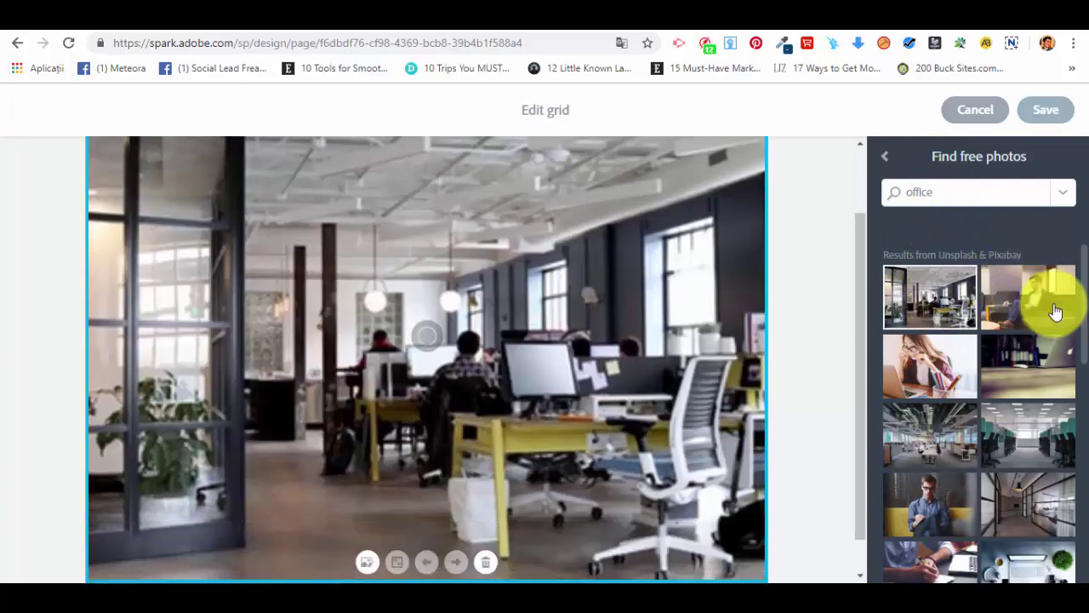
click(1052, 308)
click(918, 377)
click(1025, 382)
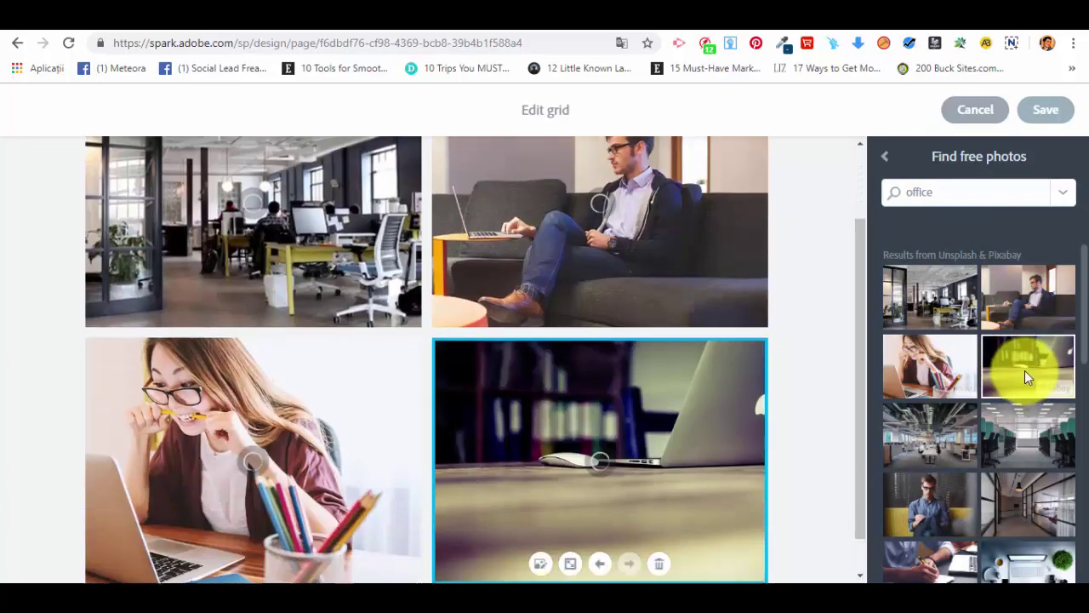
scroll(773, 280, up, 2)
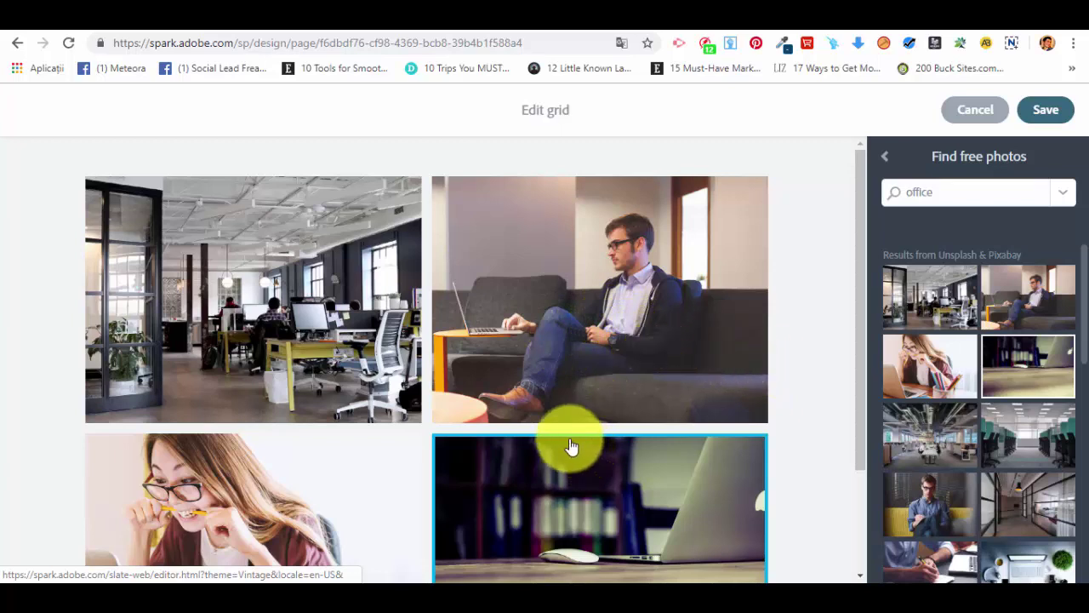
Step: Make the sofa photo full-width and add the man-with-glasses photo to the grid
click(502, 310)
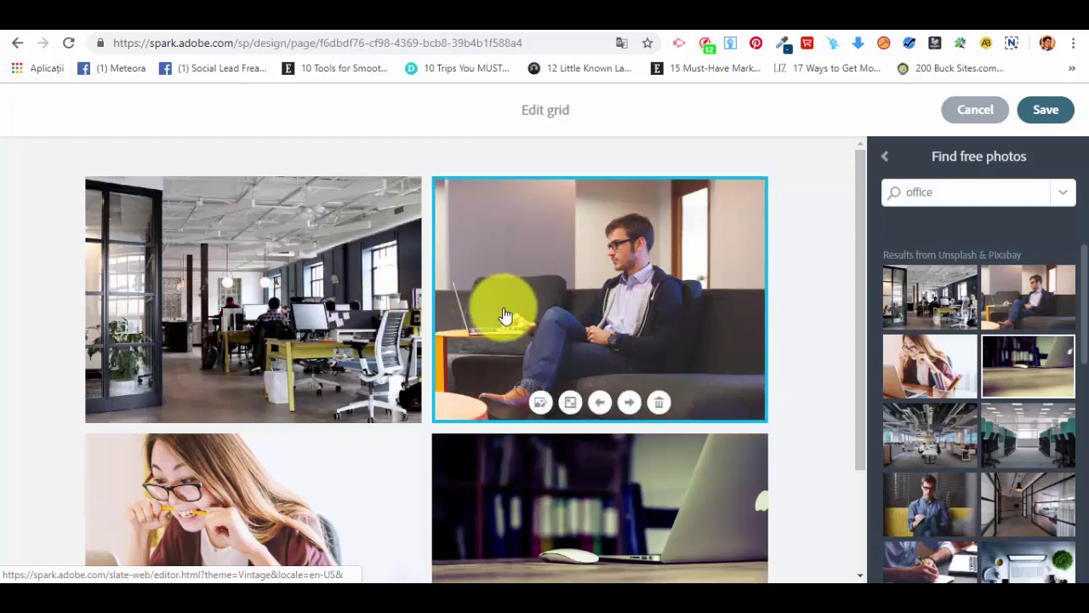
click(571, 403)
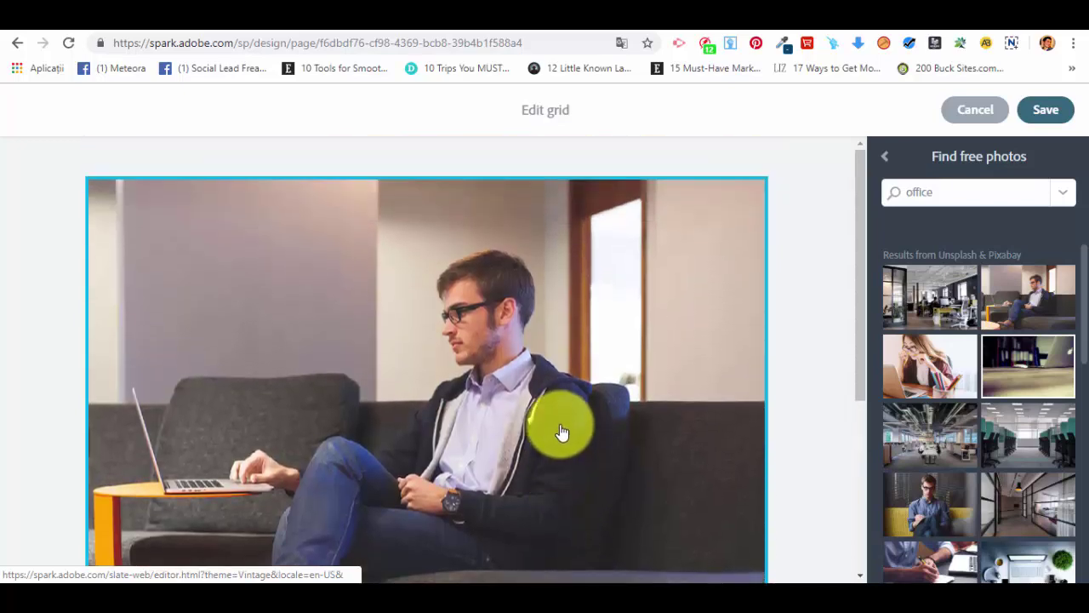
scroll(562, 432, down, 5)
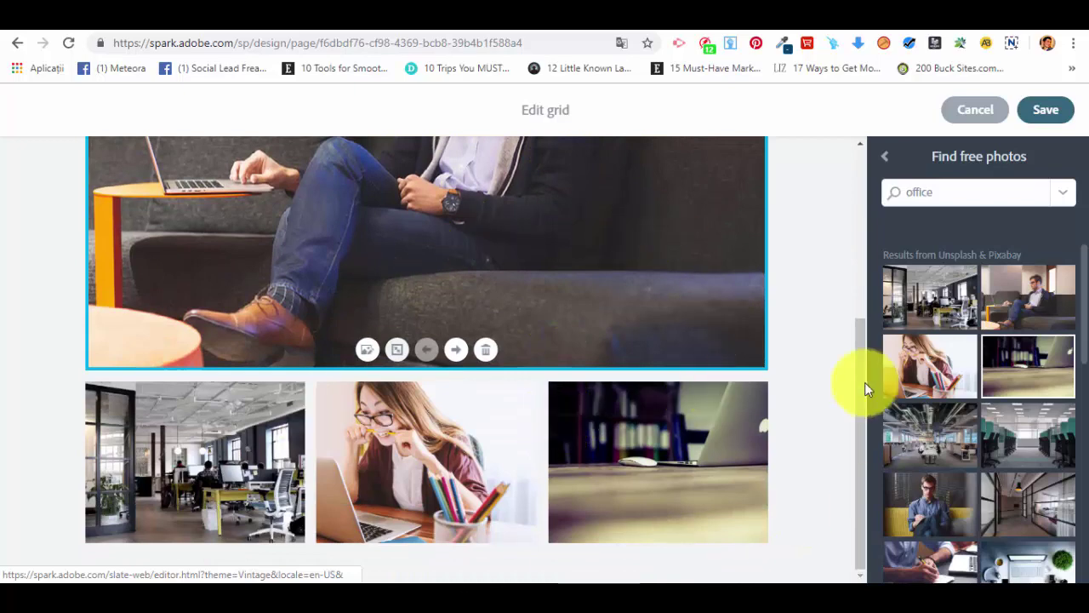
click(954, 501)
scroll(644, 382, up, 5)
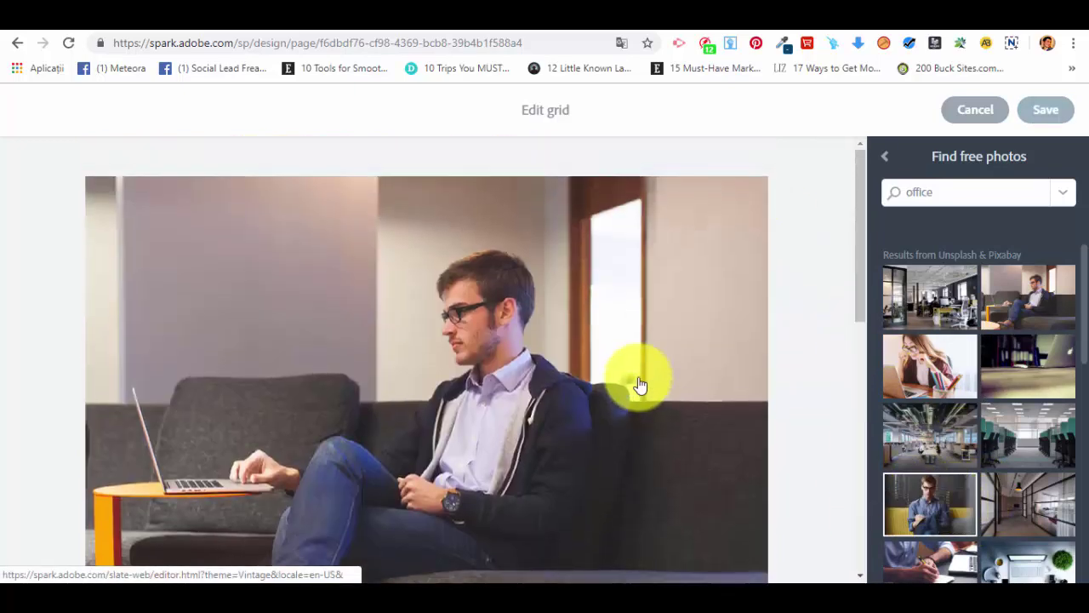
scroll(639, 392, down, 7)
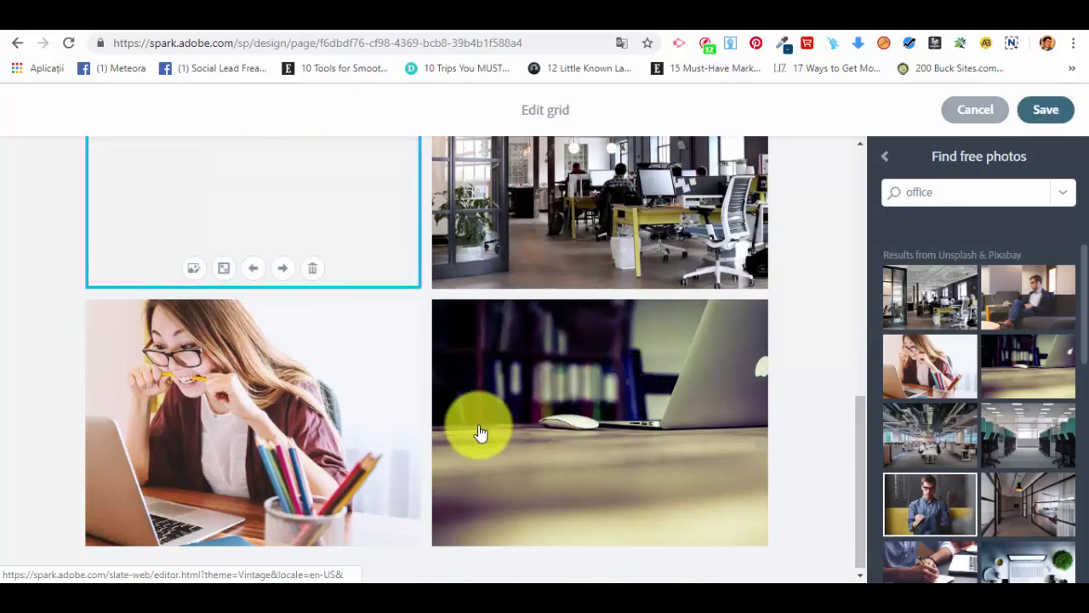
scroll(337, 259, up, 5)
scroll(482, 382, down, 4)
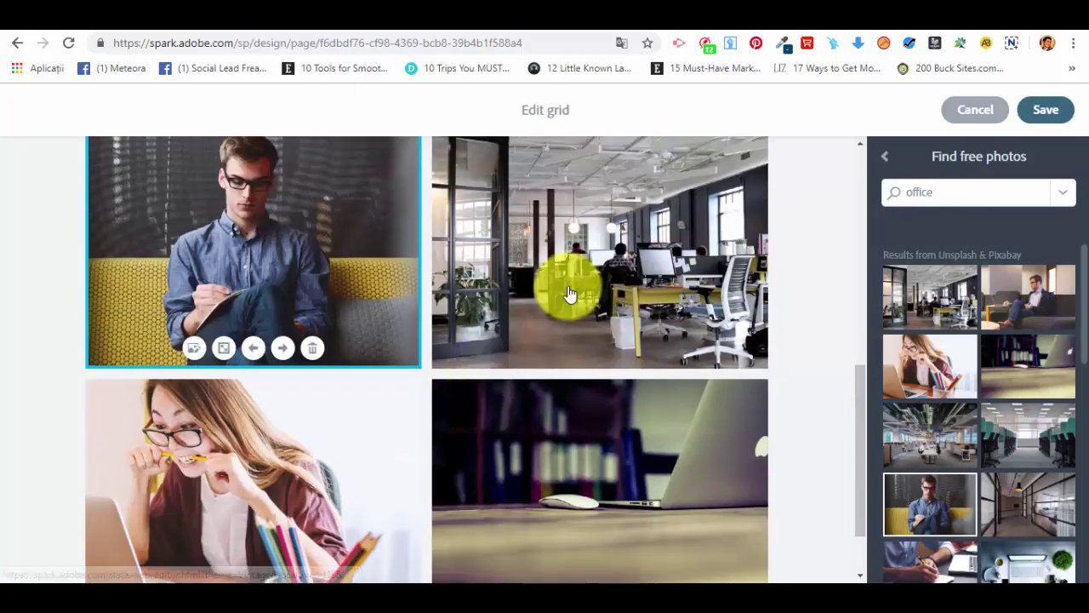
Step: Make the open-office photo span the full grid width
click(566, 297)
scroll(576, 399, up, 3)
scroll(576, 399, down, 3)
click(540, 323)
click(569, 321)
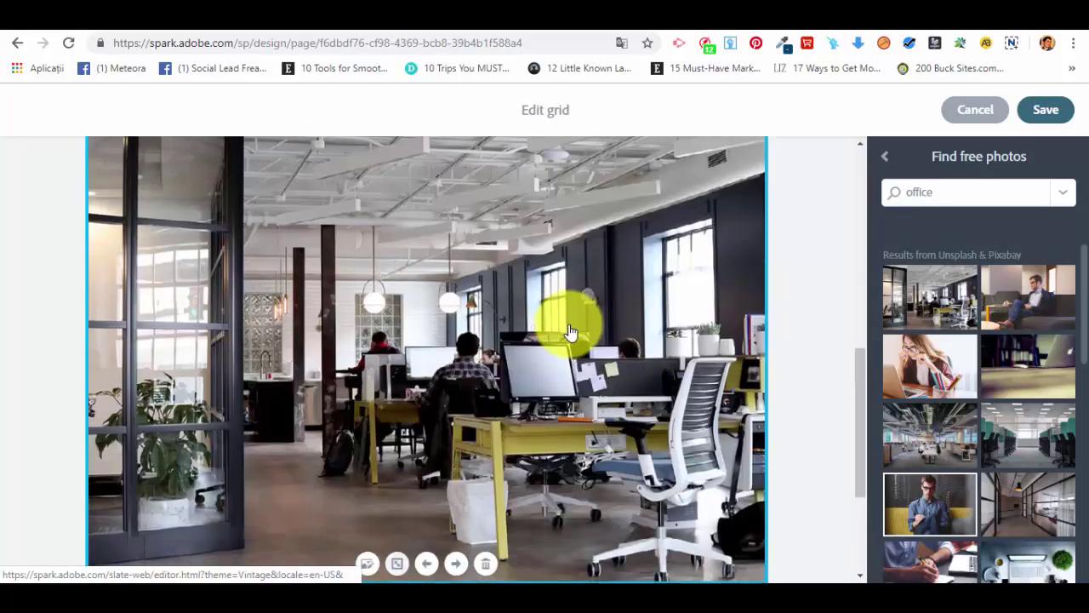
scroll(655, 437, up, 3)
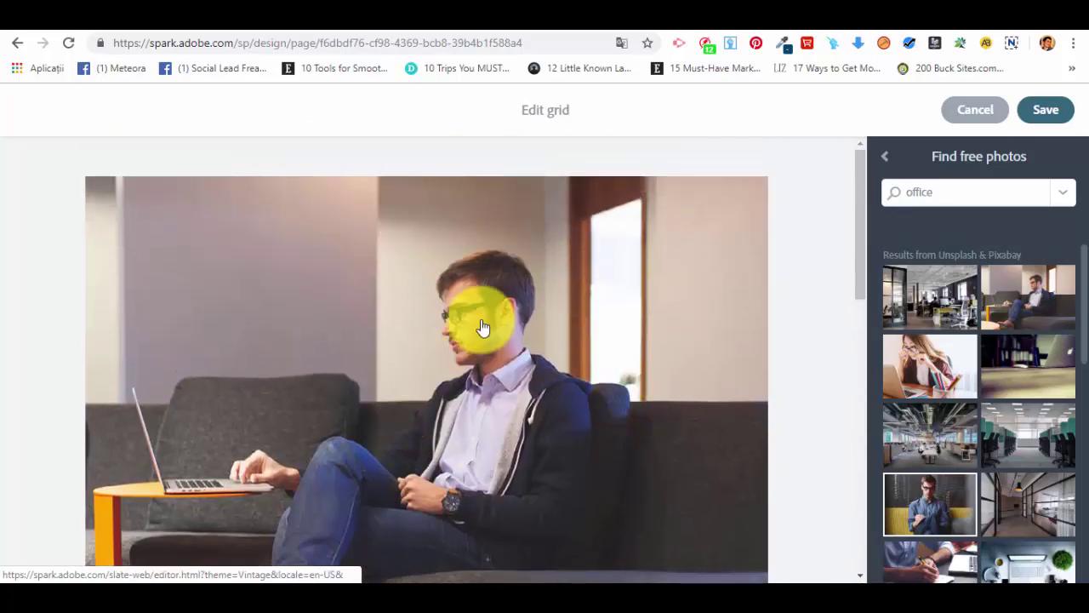
scroll(487, 328, down, 2)
scroll(487, 334, down, 5)
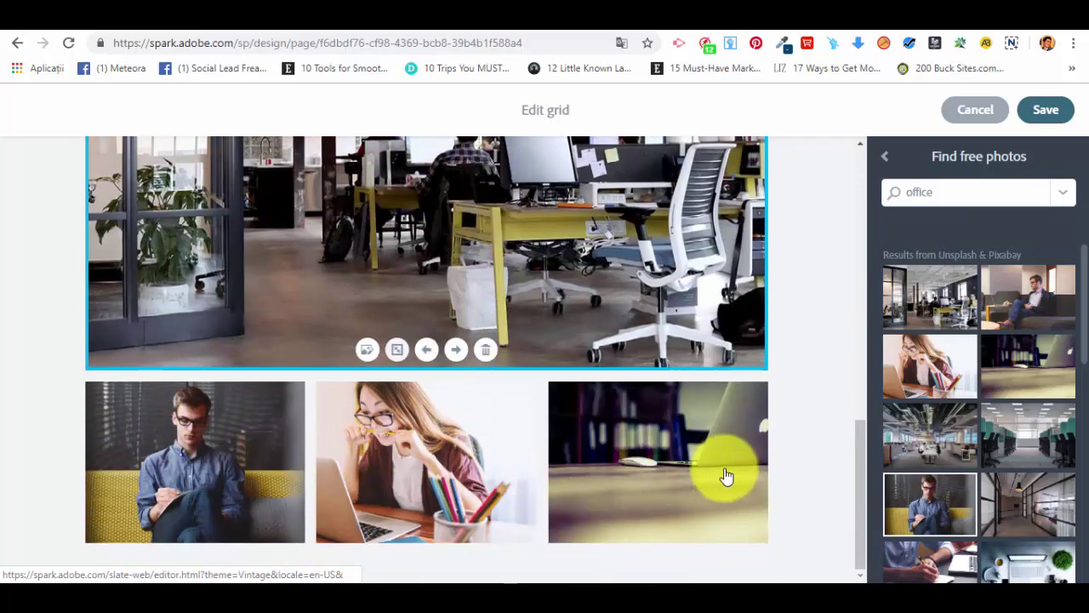
scroll(686, 458, up, 3)
scroll(686, 458, up, 4)
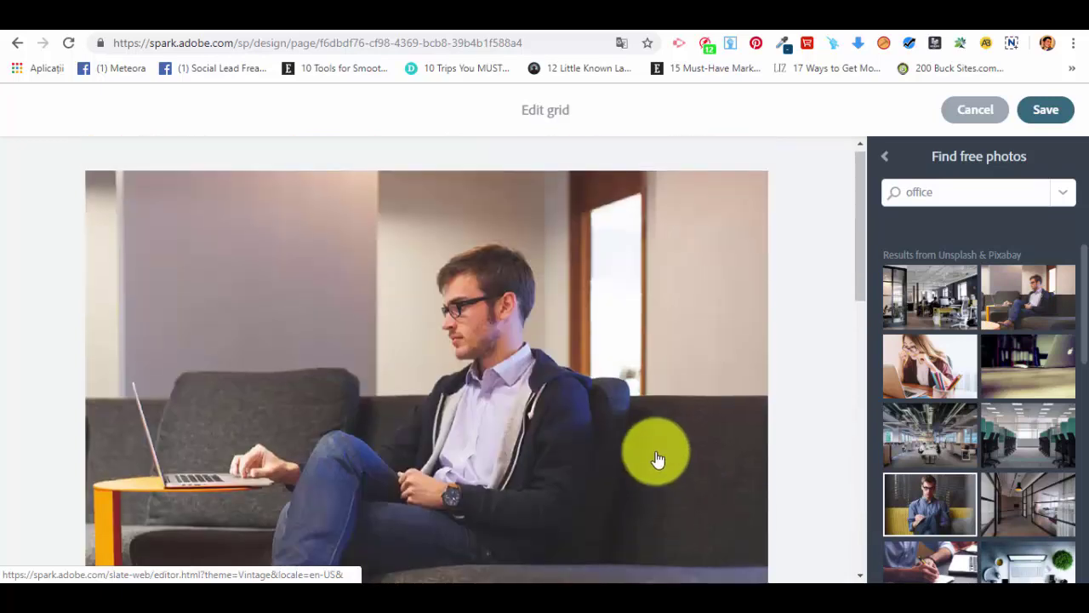
click(1045, 110)
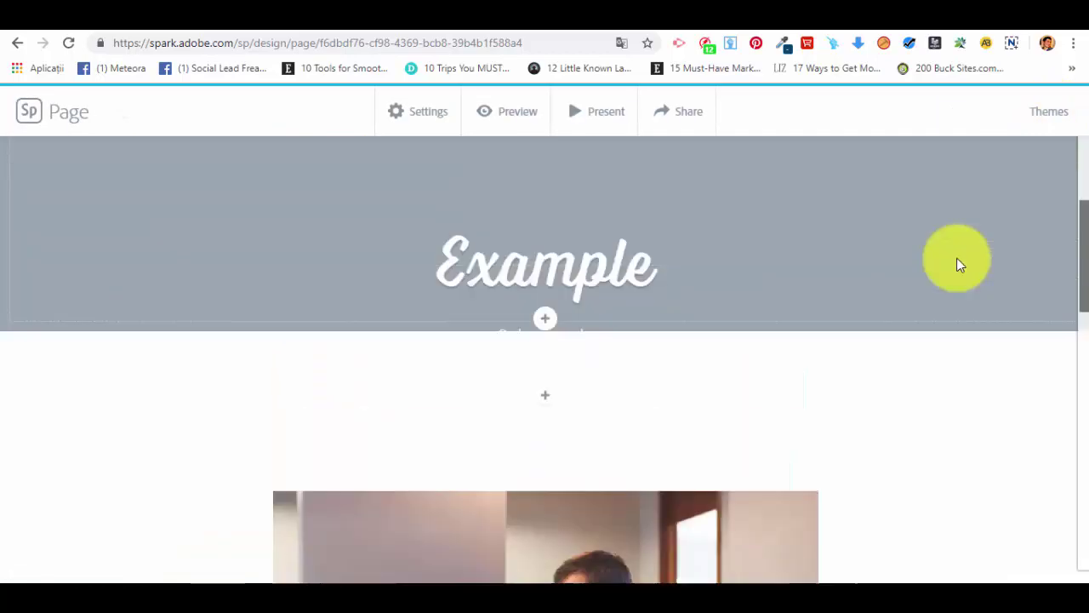
scroll(584, 462, down, 10)
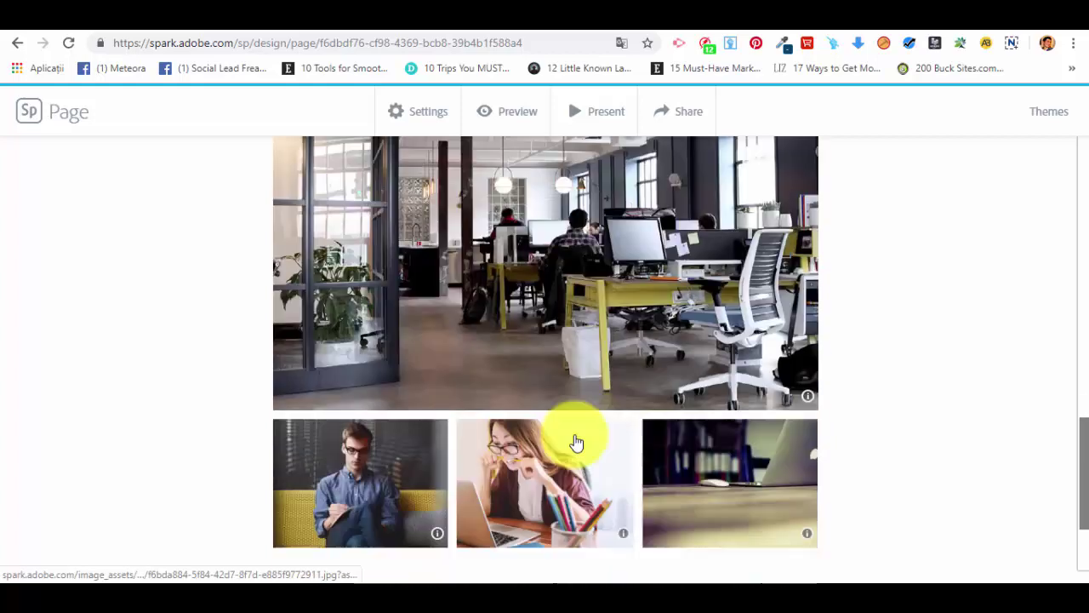
mouse_move(576, 444)
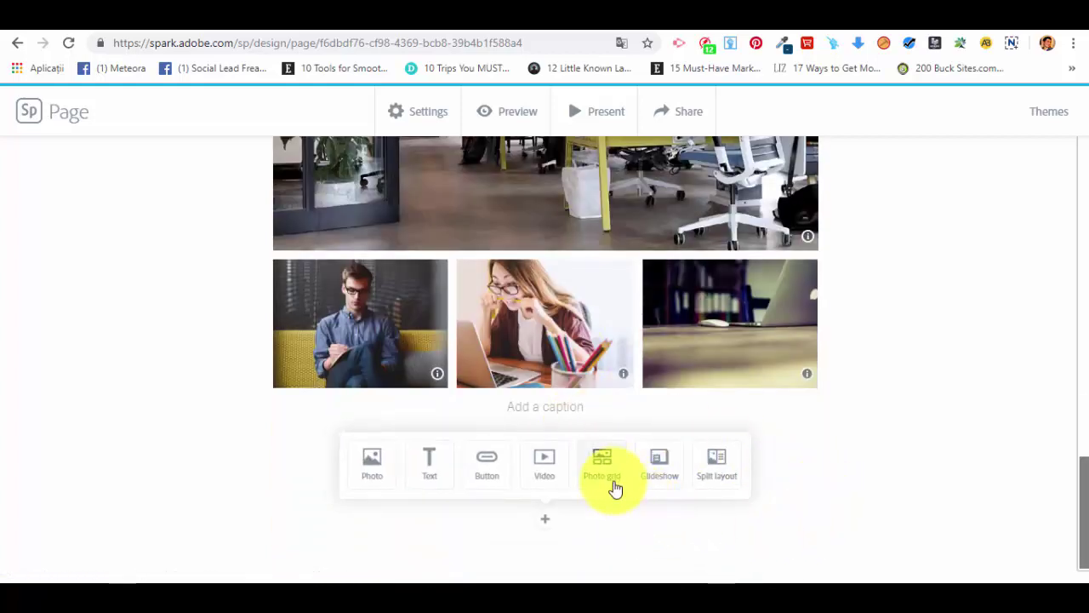
click(546, 462)
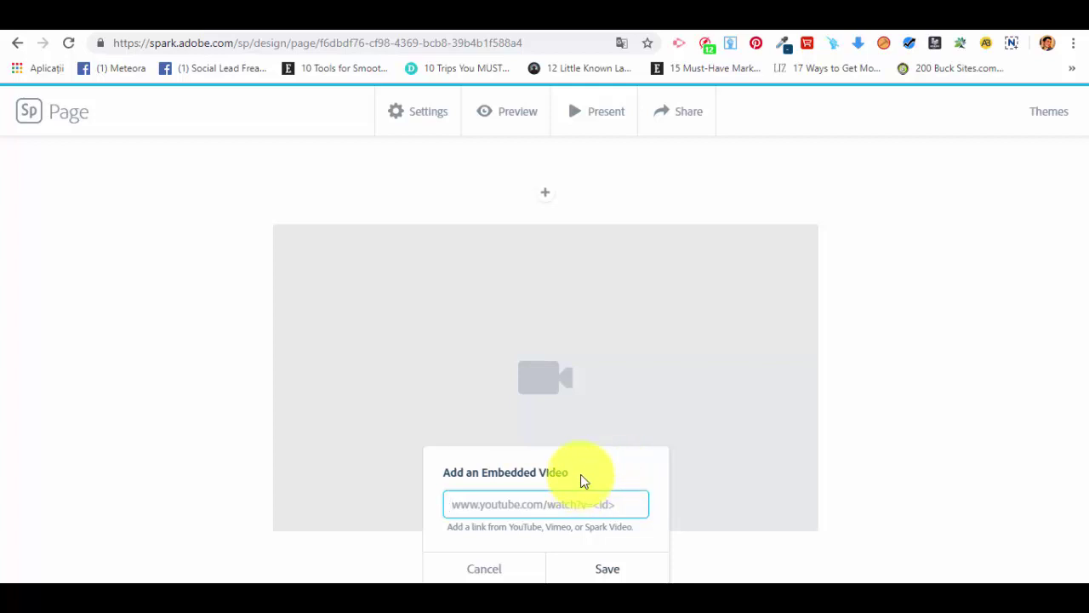
click(498, 569)
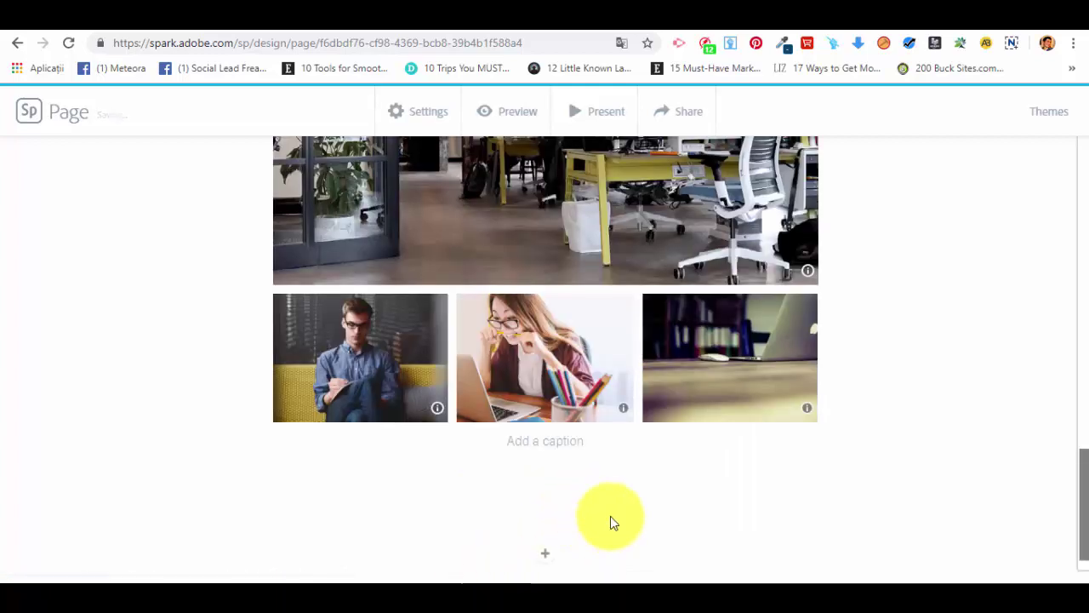
Step: Insert a glideshow of the sofa, laptop-on-desk and open-office photos and save it
mouse_move(579, 522)
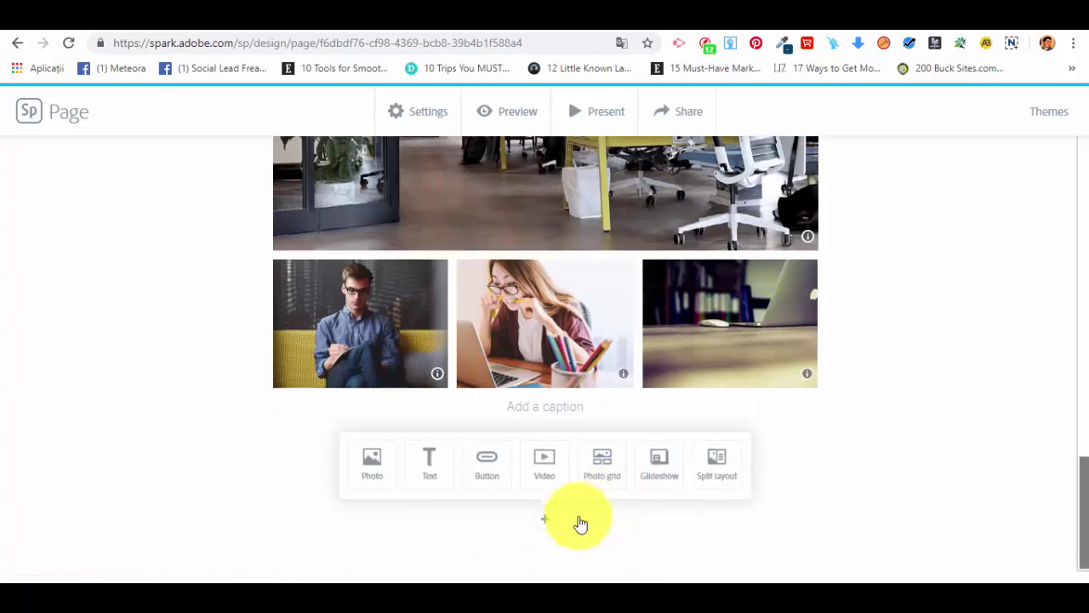
click(662, 464)
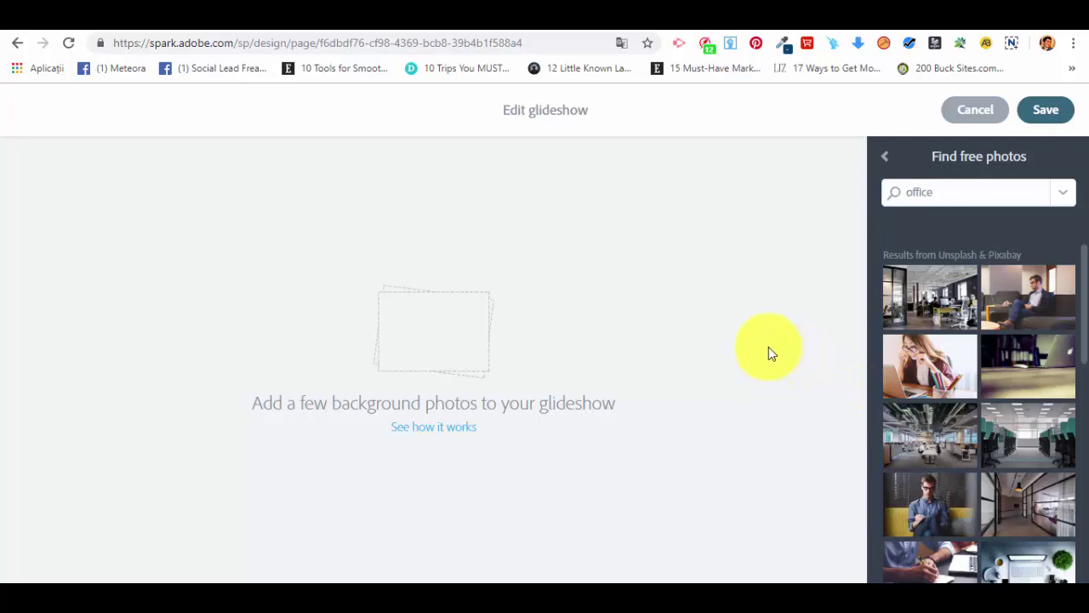
click(1039, 314)
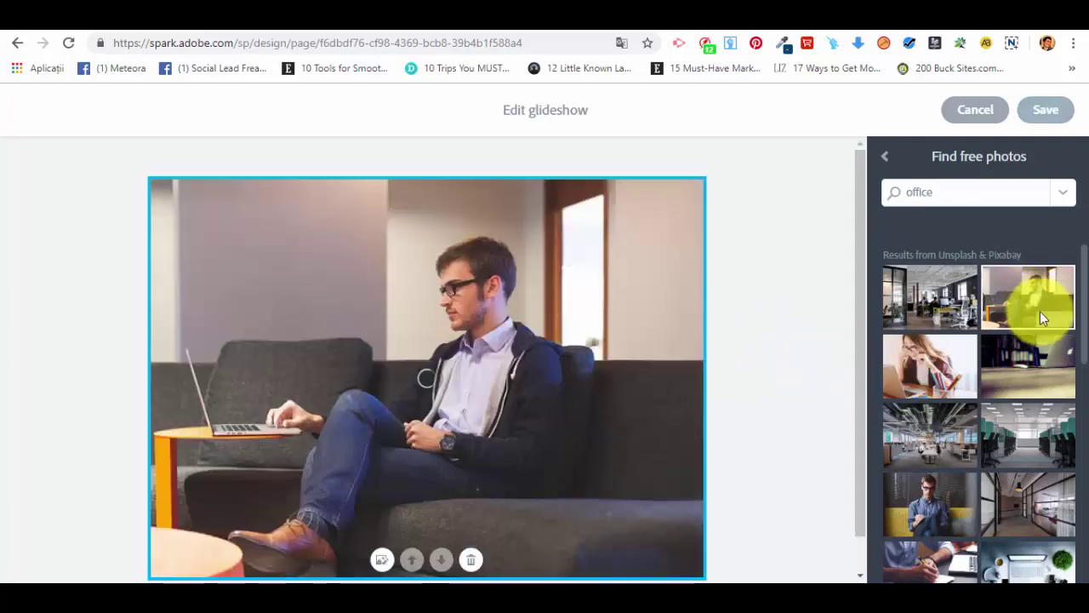
click(1041, 374)
click(934, 443)
scroll(463, 228, up, 10)
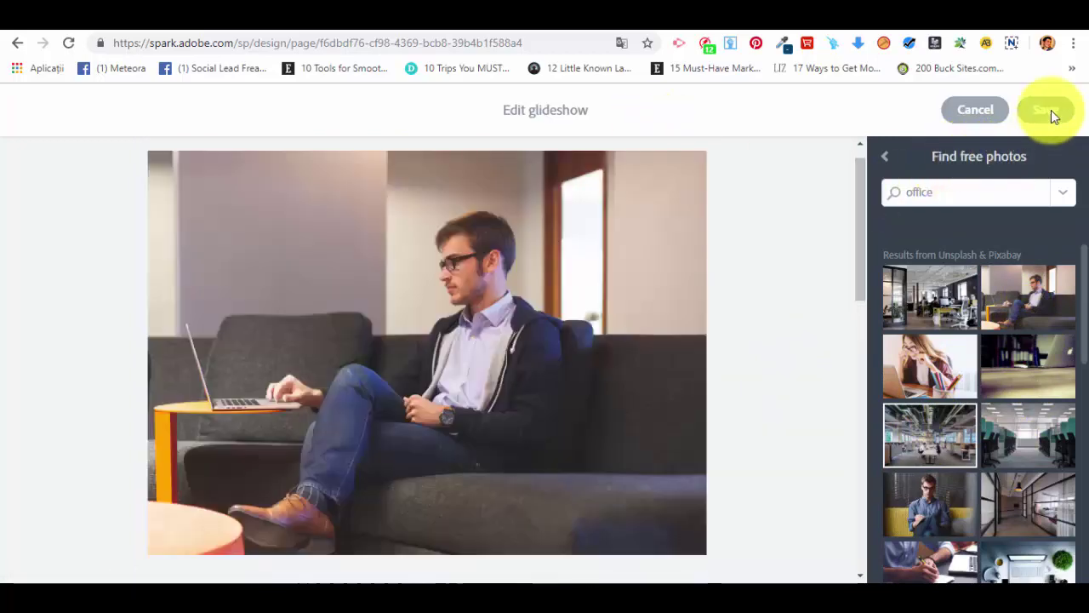
click(1049, 110)
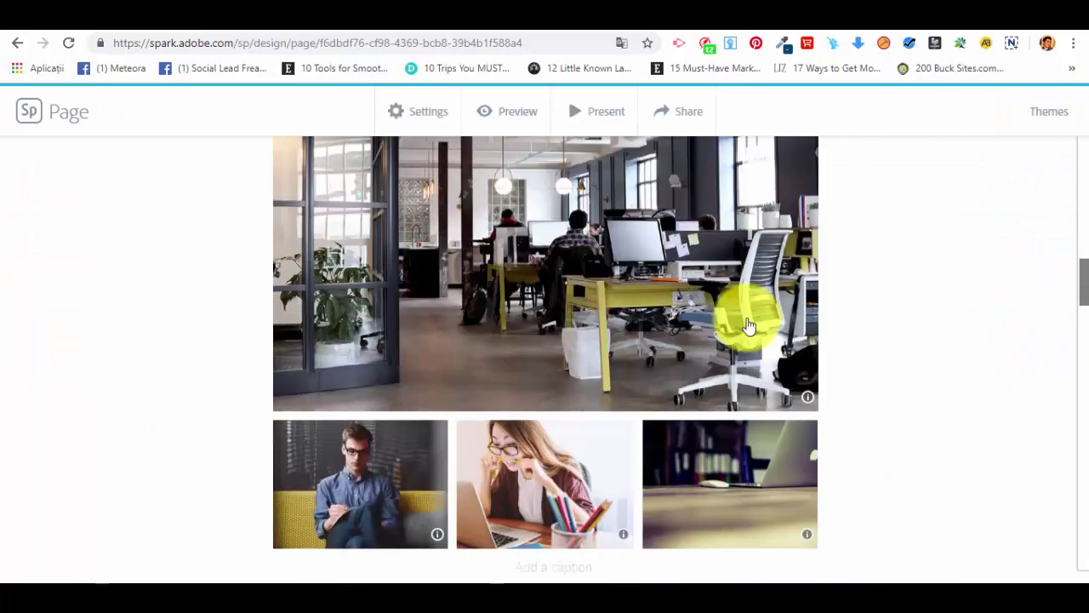
Step: Return to the man-on-couch slide and open the add-content menu in its text box
scroll(817, 389, down, 8)
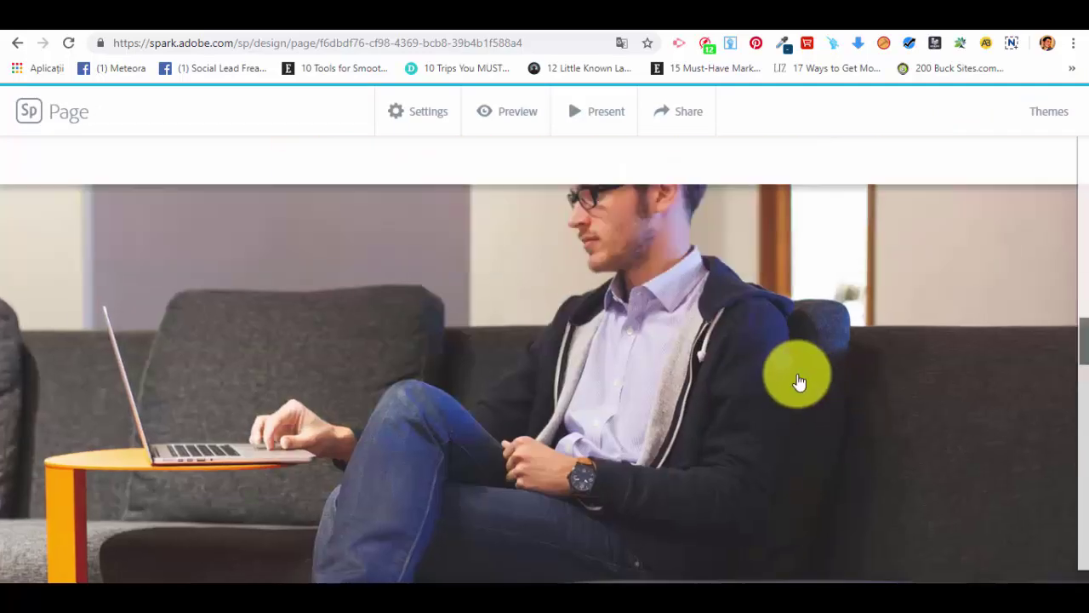
scroll(793, 382, down, 5)
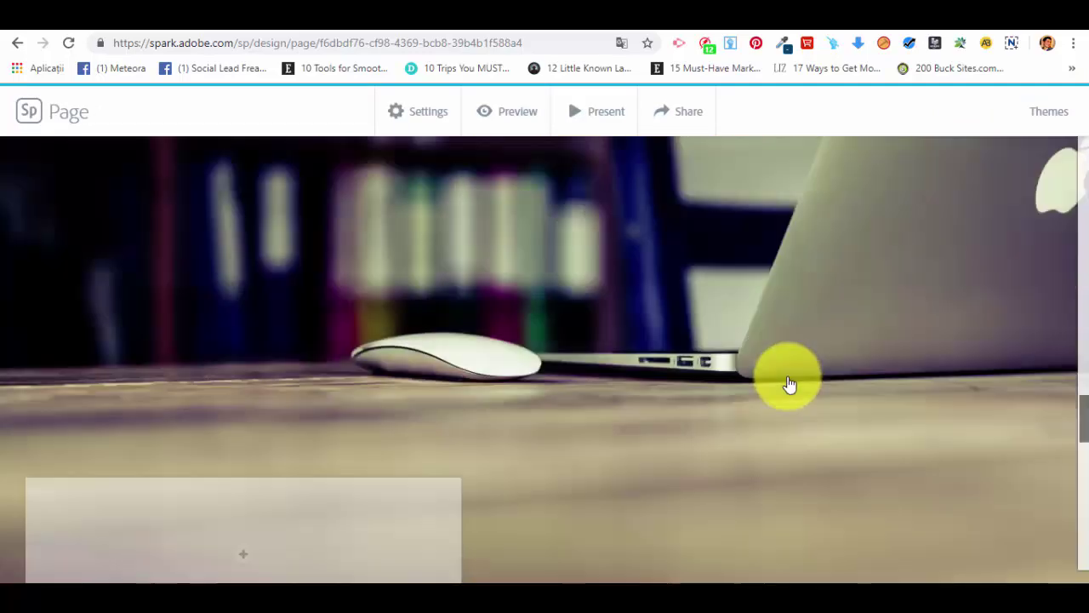
scroll(787, 388, up, 4)
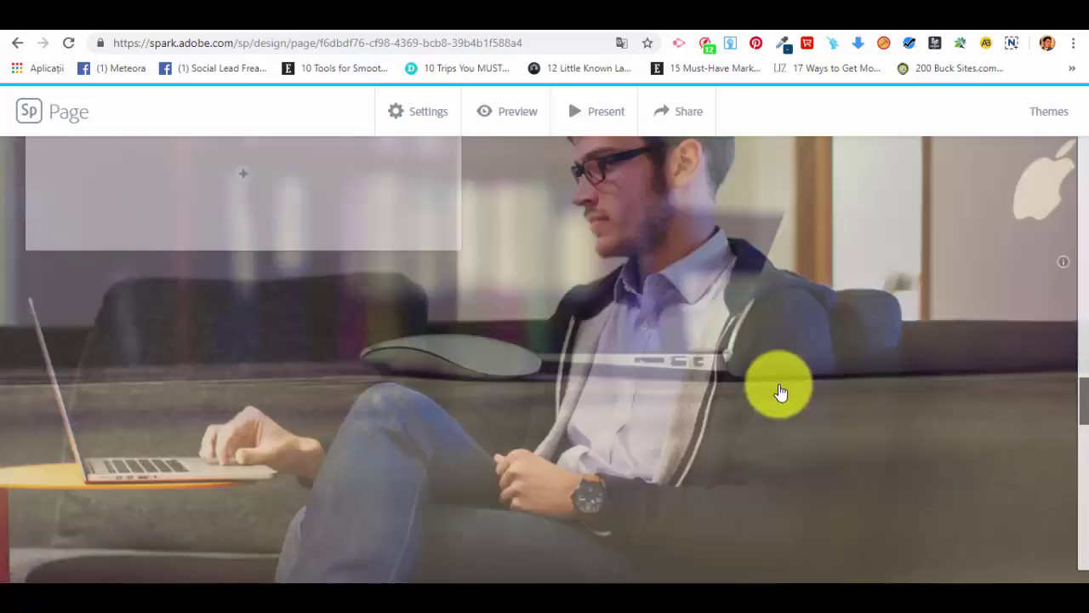
scroll(776, 391, up, 3)
scroll(773, 393, down, 6)
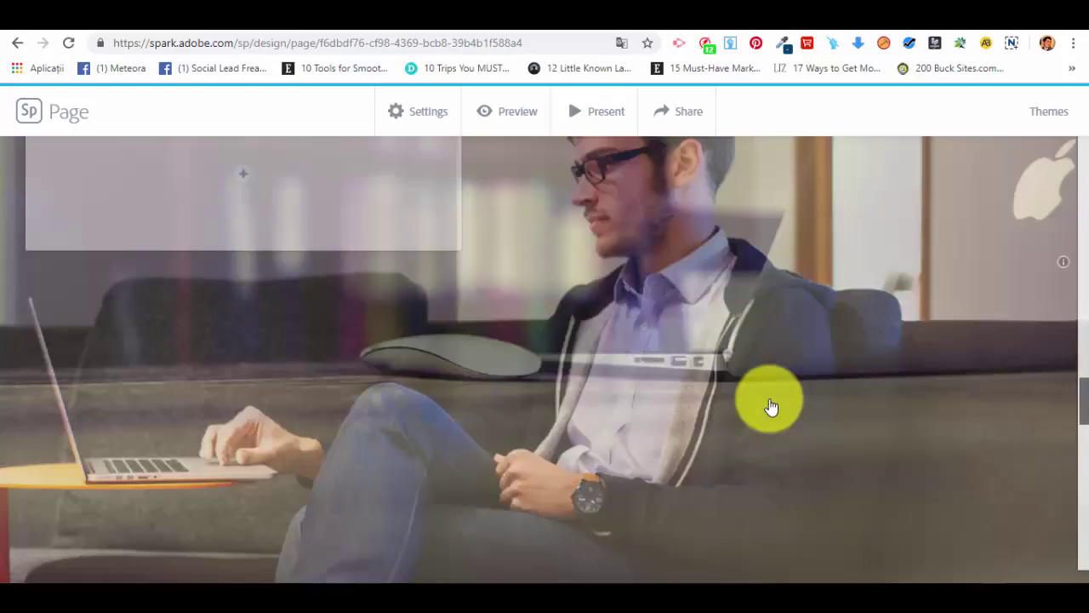
scroll(770, 406, down, 3)
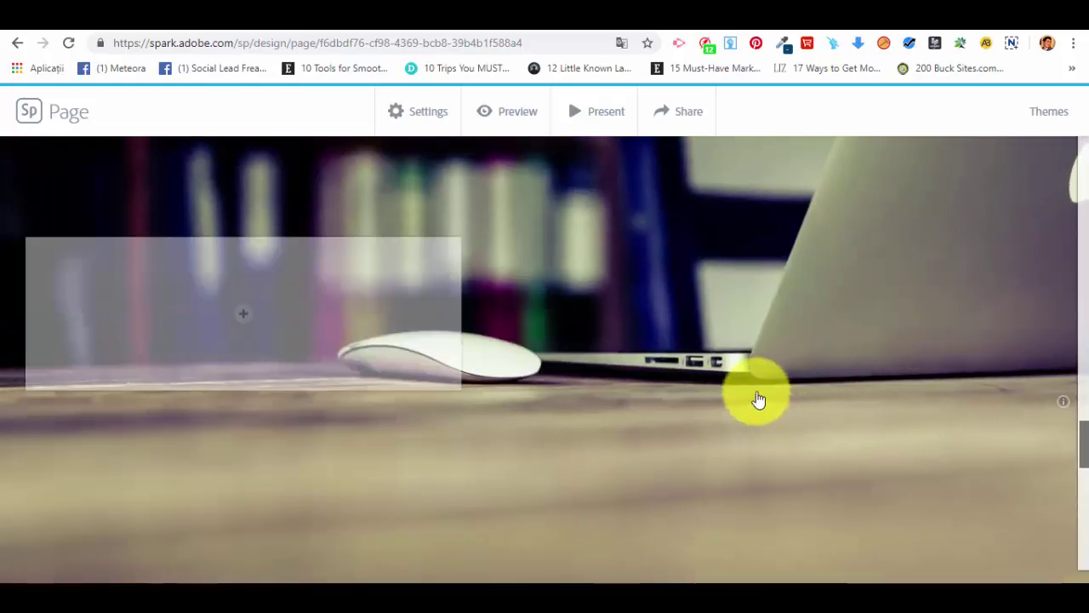
scroll(757, 400, up, 3)
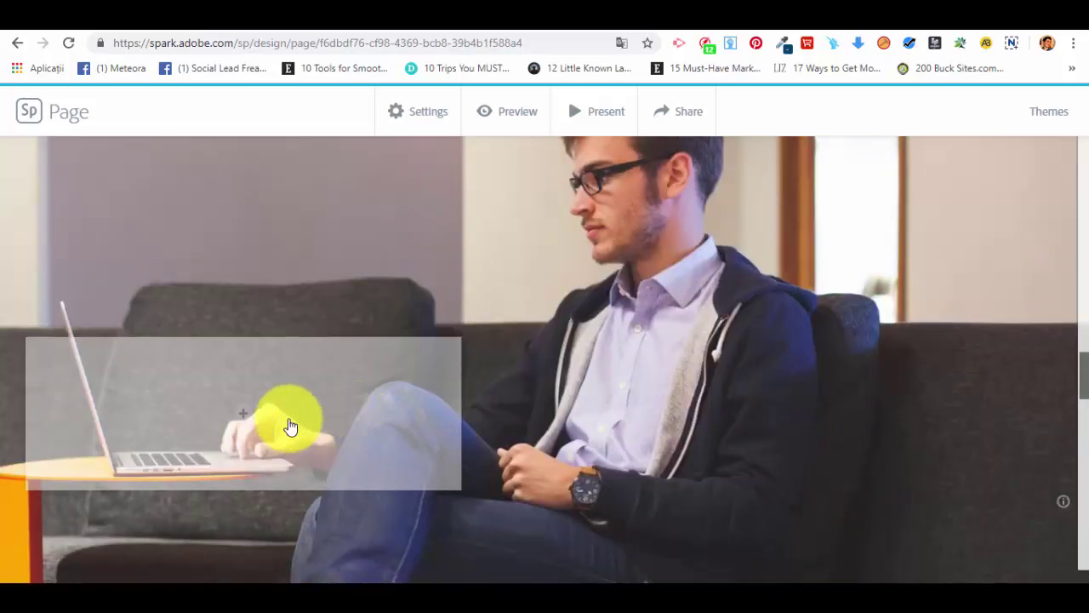
click(244, 417)
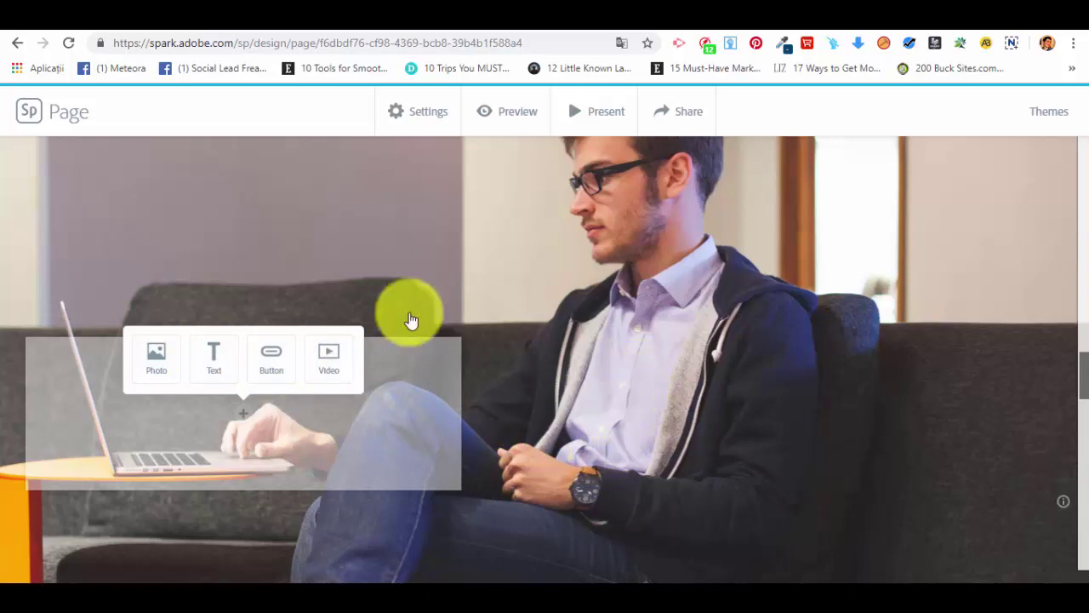
Step: Add a centred 'Buy Now' button linking to google.com in the sofa slide's text box
click(276, 355)
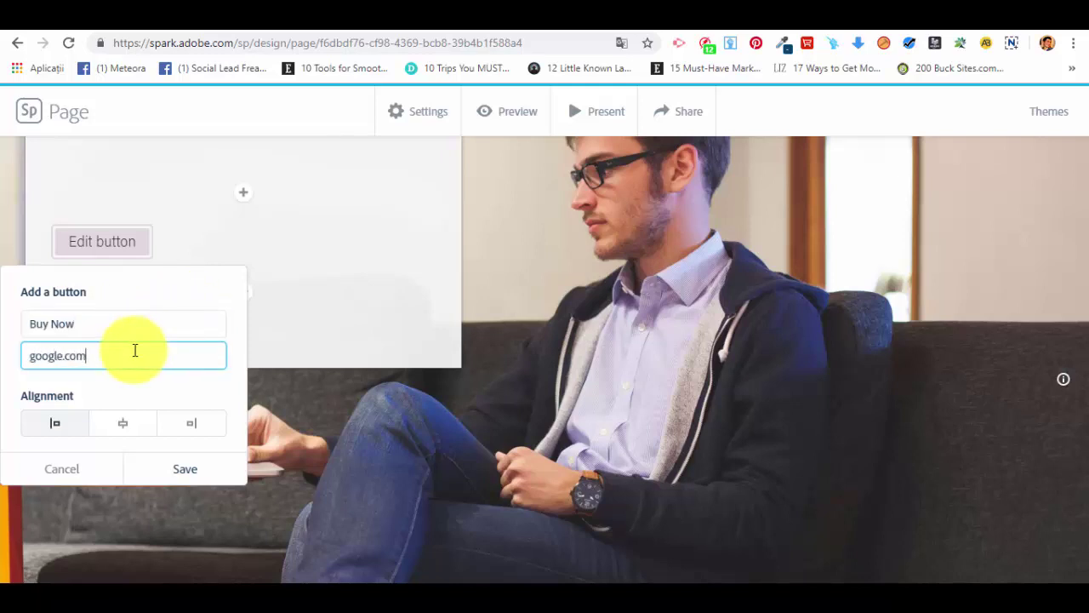
click(123, 425)
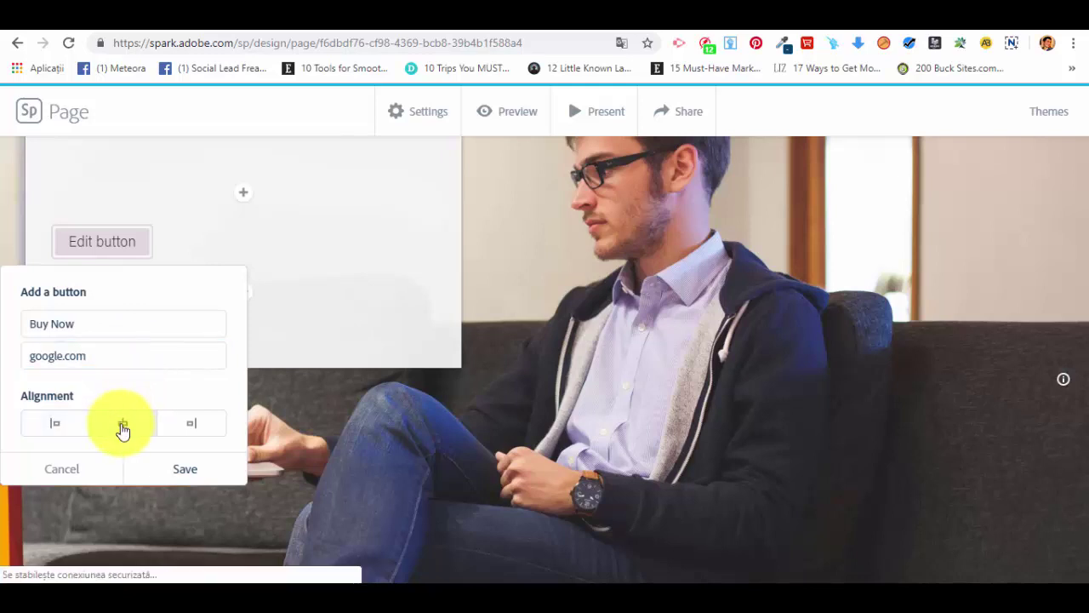
click(197, 428)
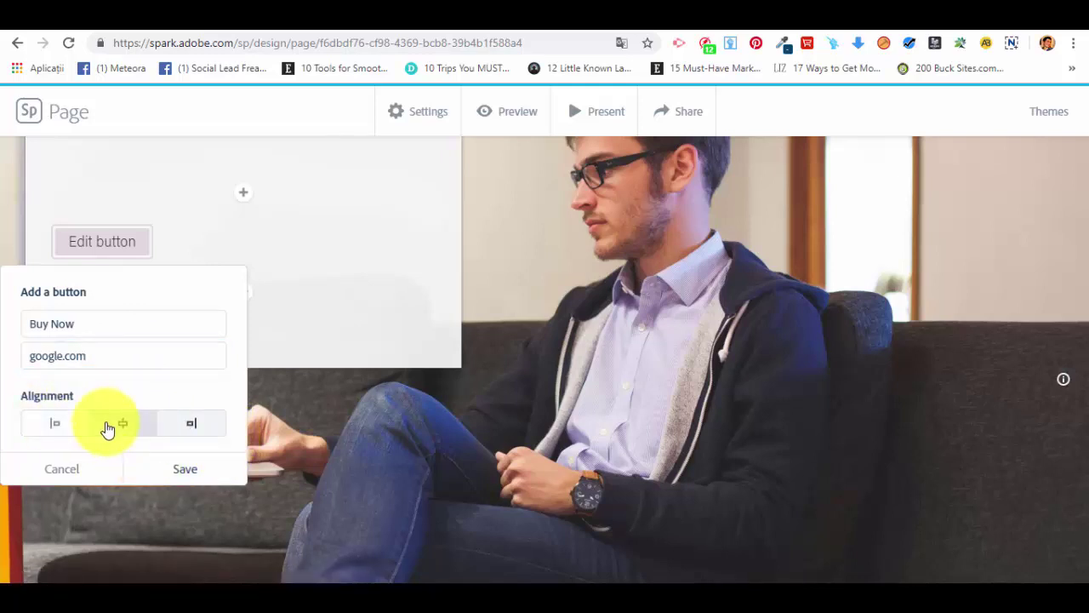
click(191, 471)
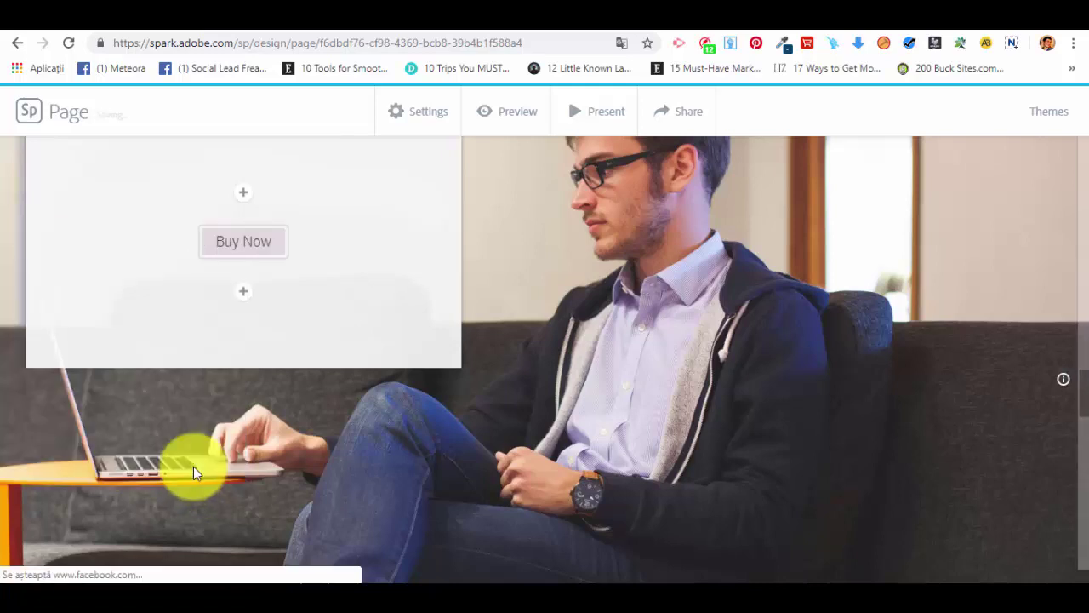
scroll(281, 284, up, 2)
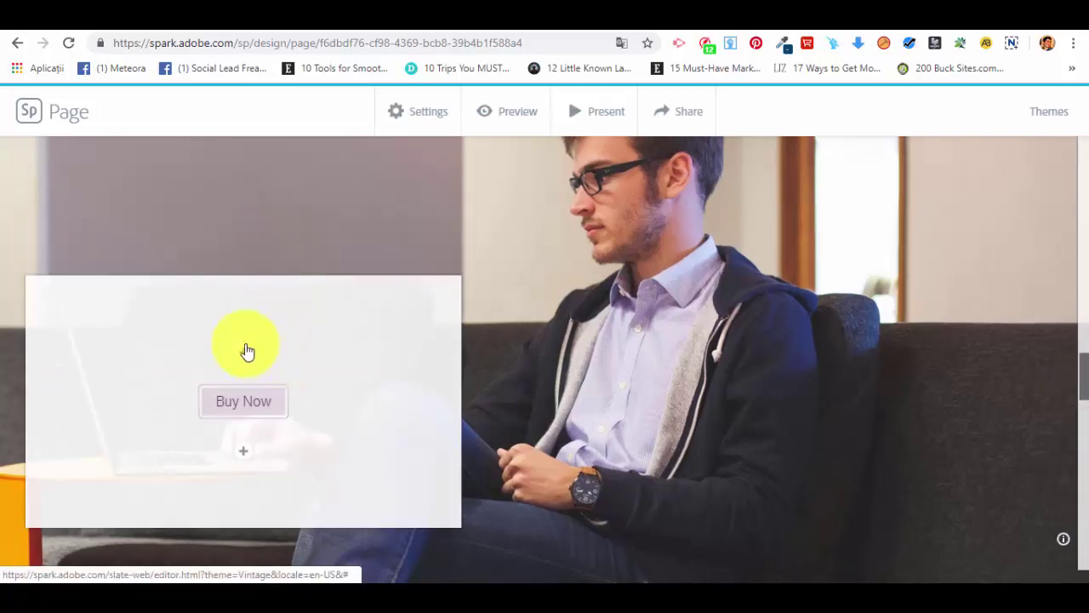
Step: Reopen the Buy Now button's settings and save them again
click(248, 454)
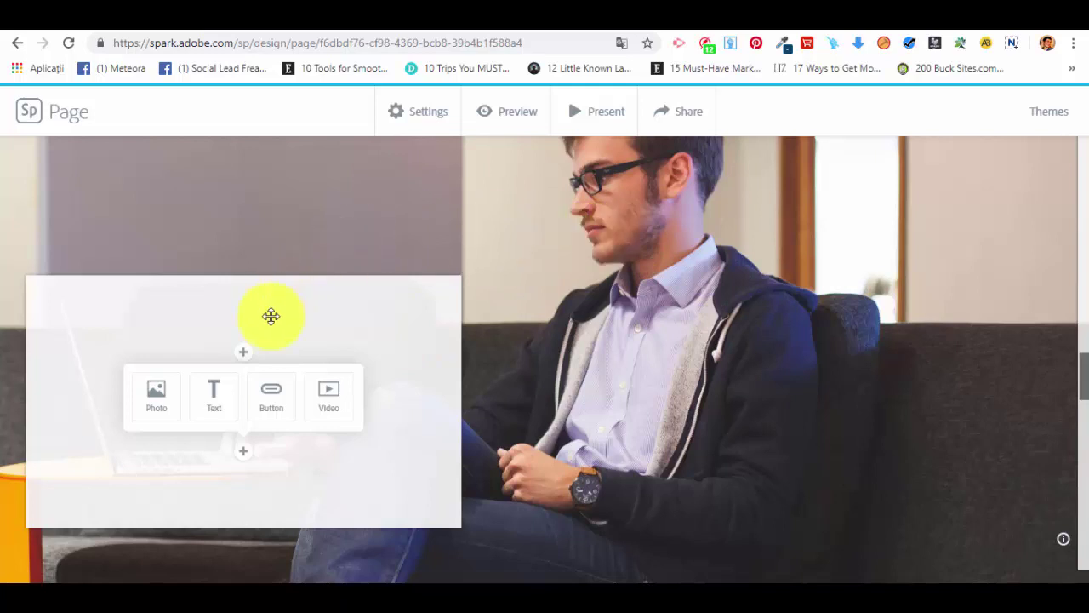
click(273, 396)
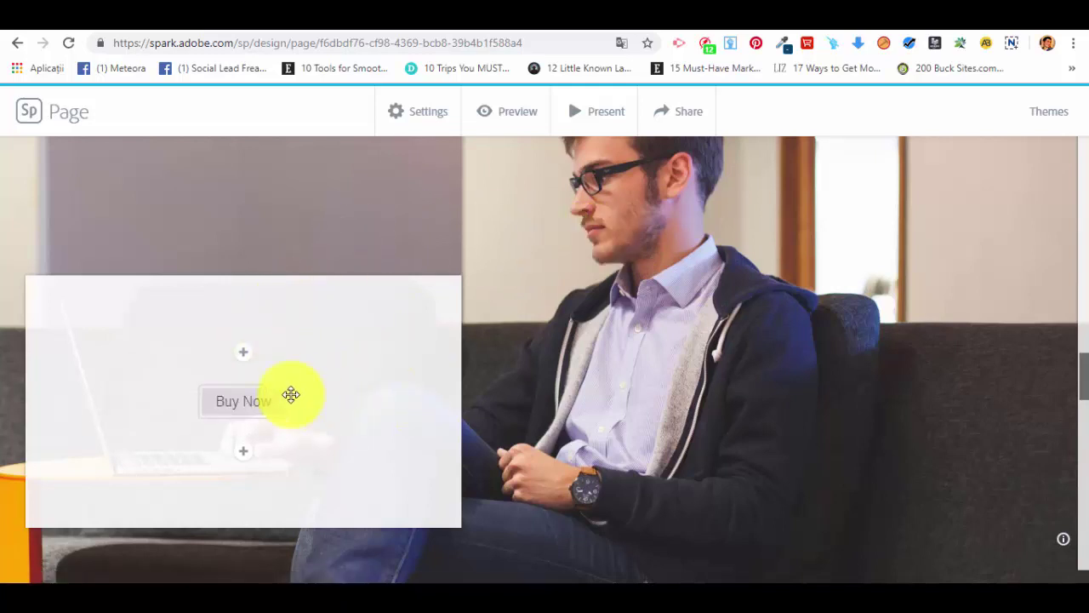
click(207, 342)
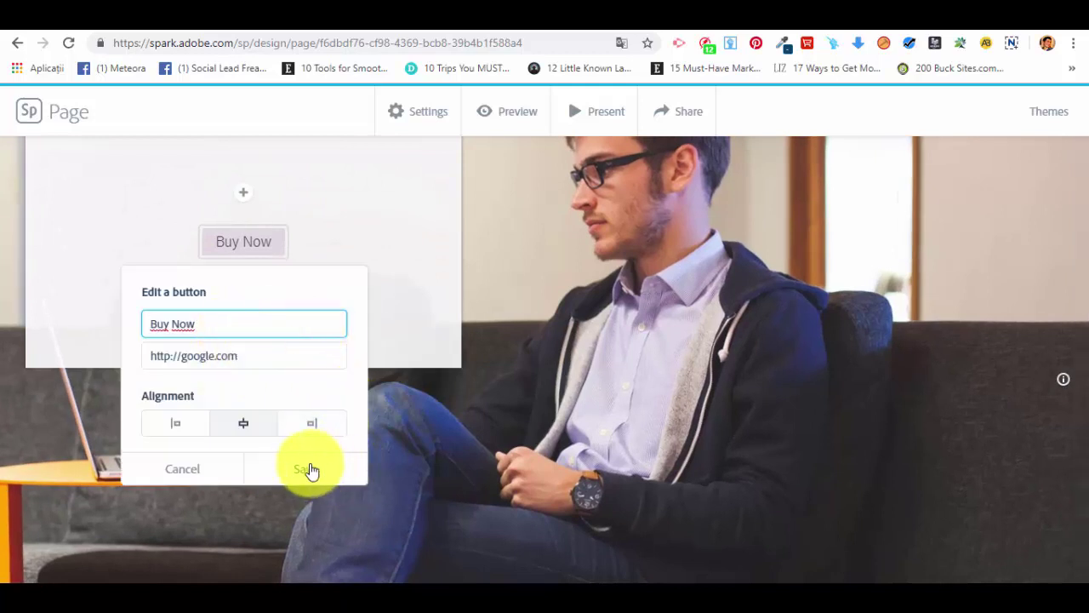
click(310, 470)
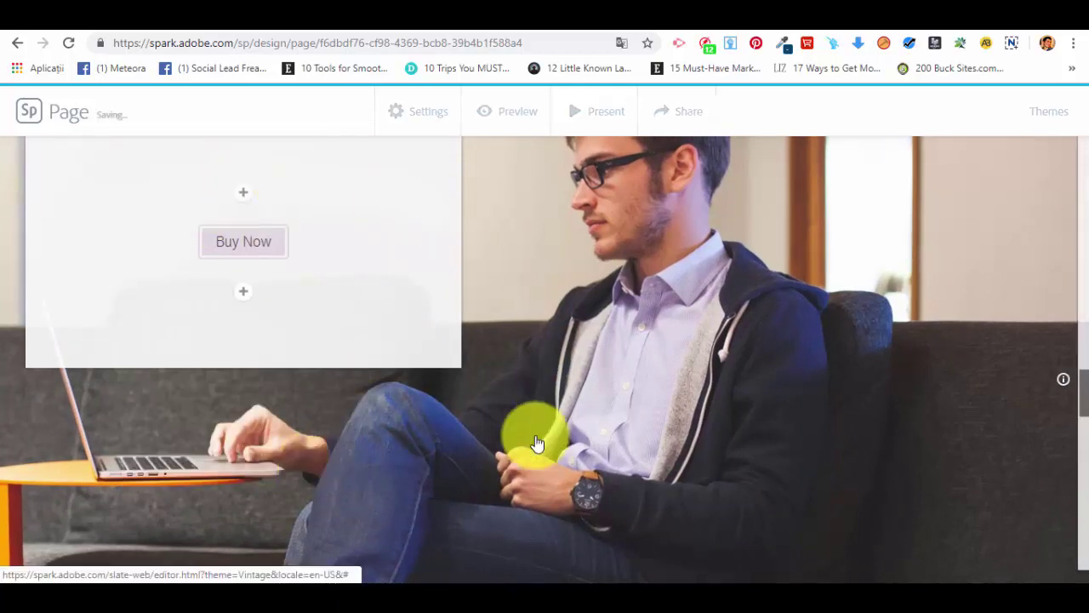
Step: Add a split layout section with a top-down laptop-on-desk free photo in its left half
scroll(572, 281, down, 15)
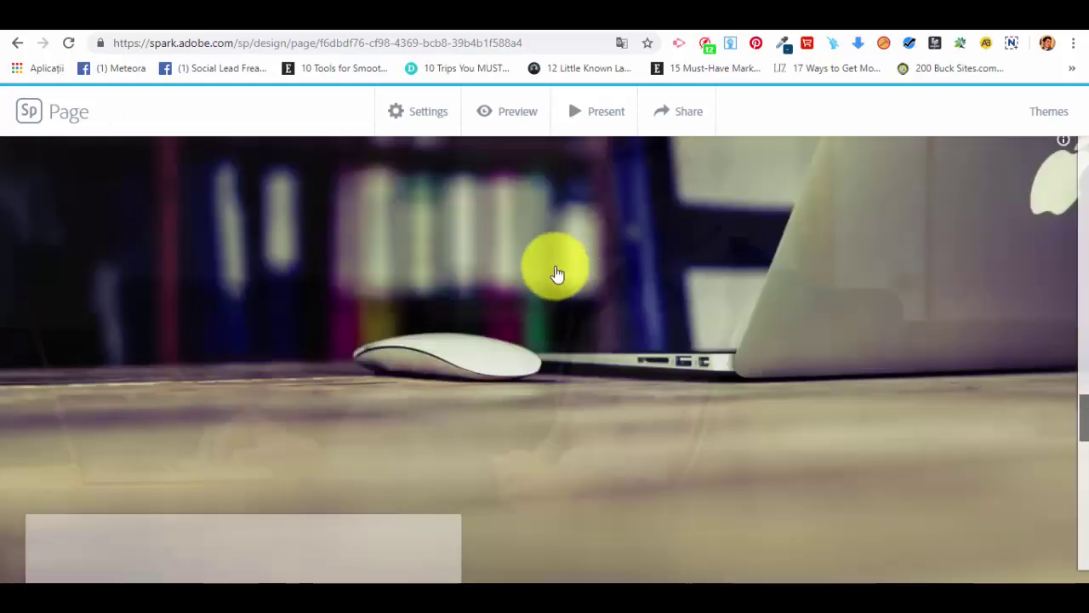
scroll(554, 277, down, 2)
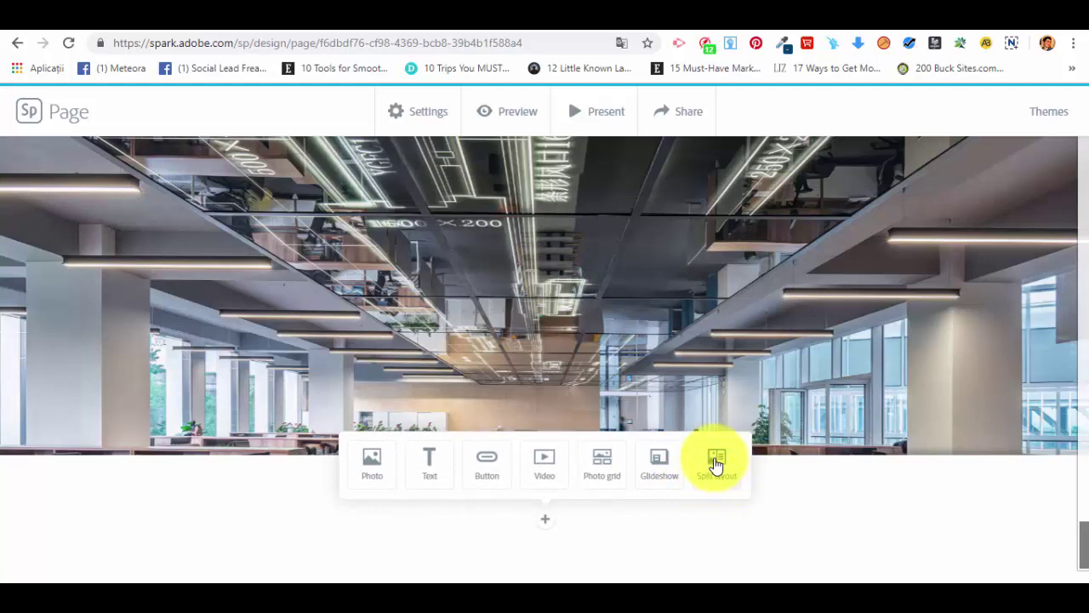
click(717, 464)
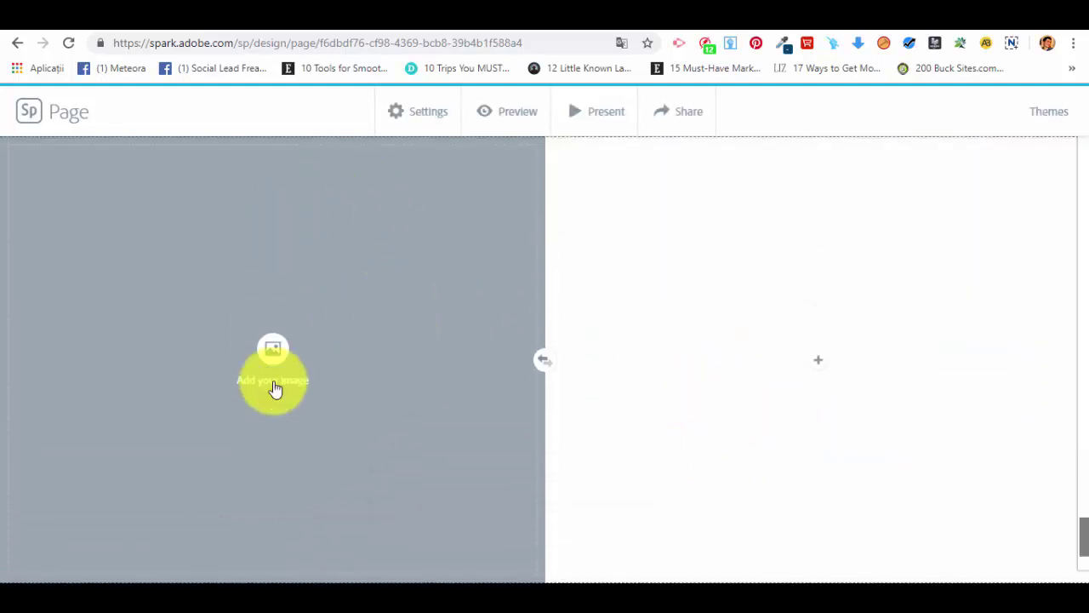
click(269, 344)
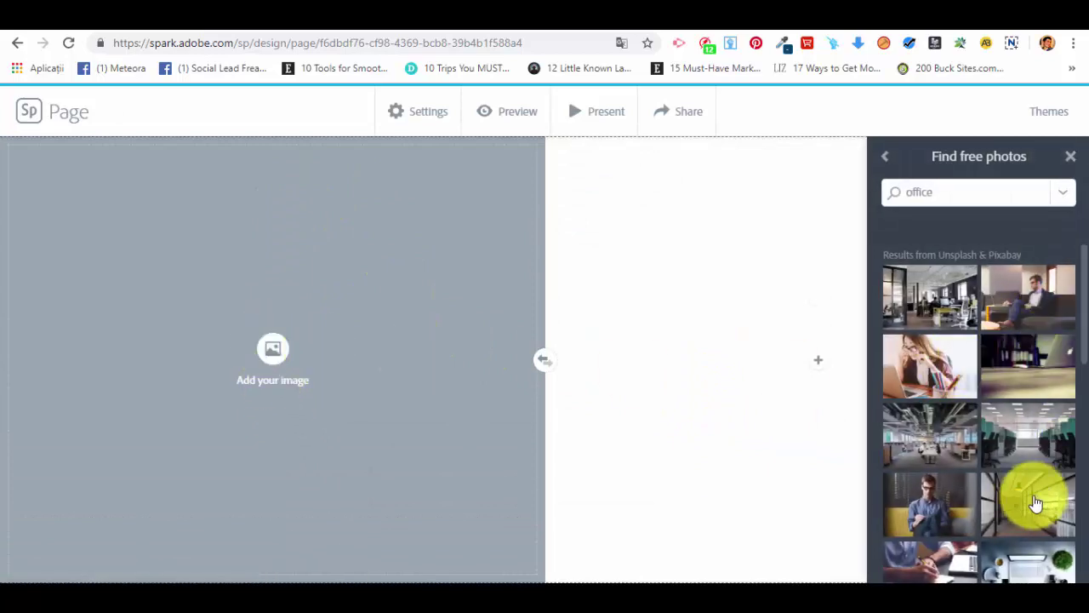
scroll(1036, 497, down, 3)
click(1037, 402)
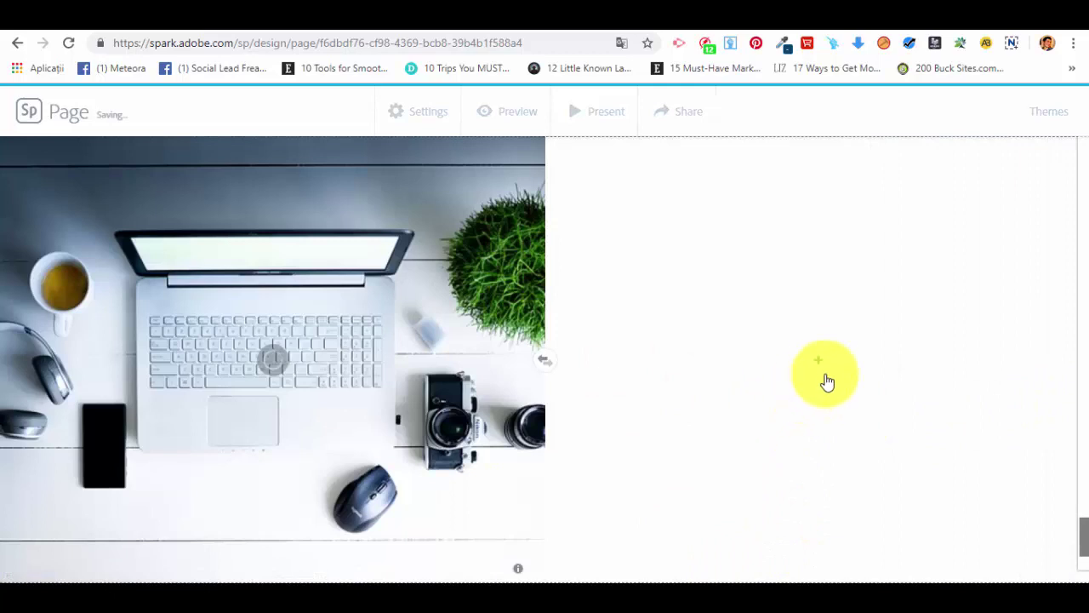
click(820, 364)
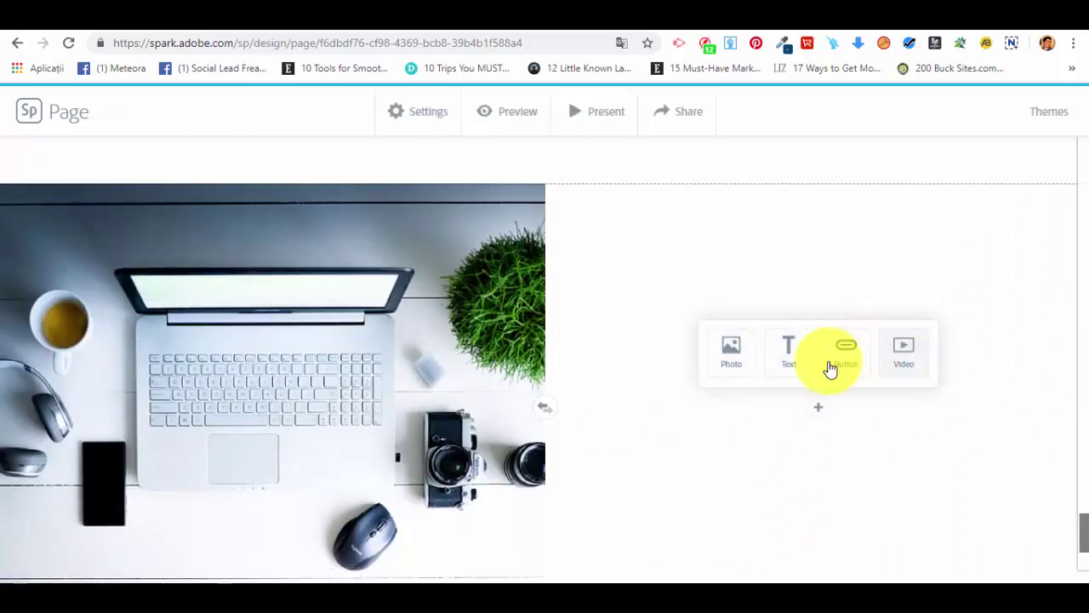
Step: Add a text block to the split section reading 'testing 1'
click(799, 356)
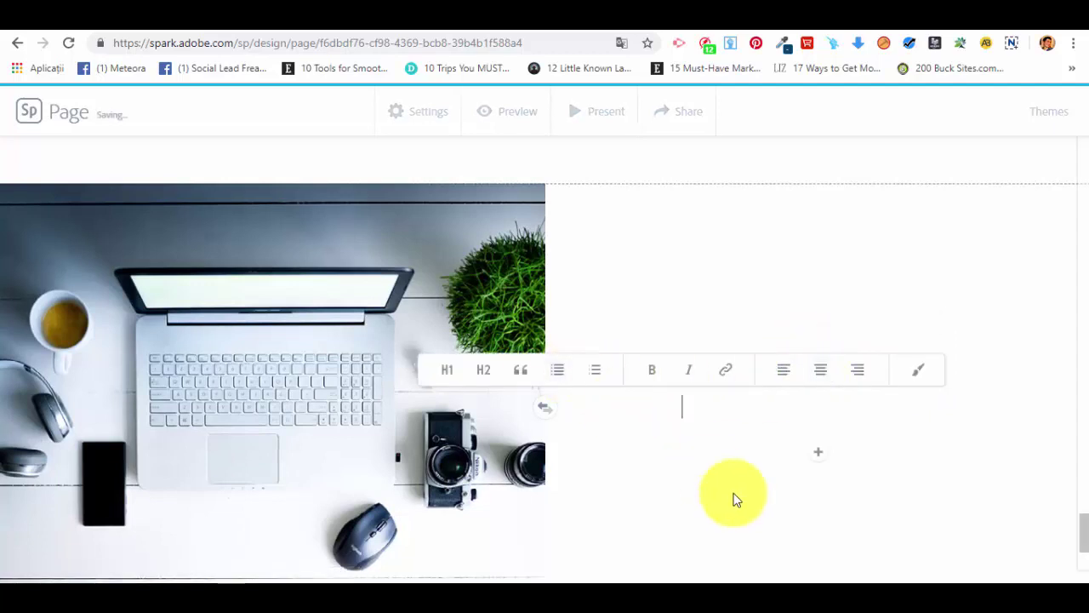
text(a)
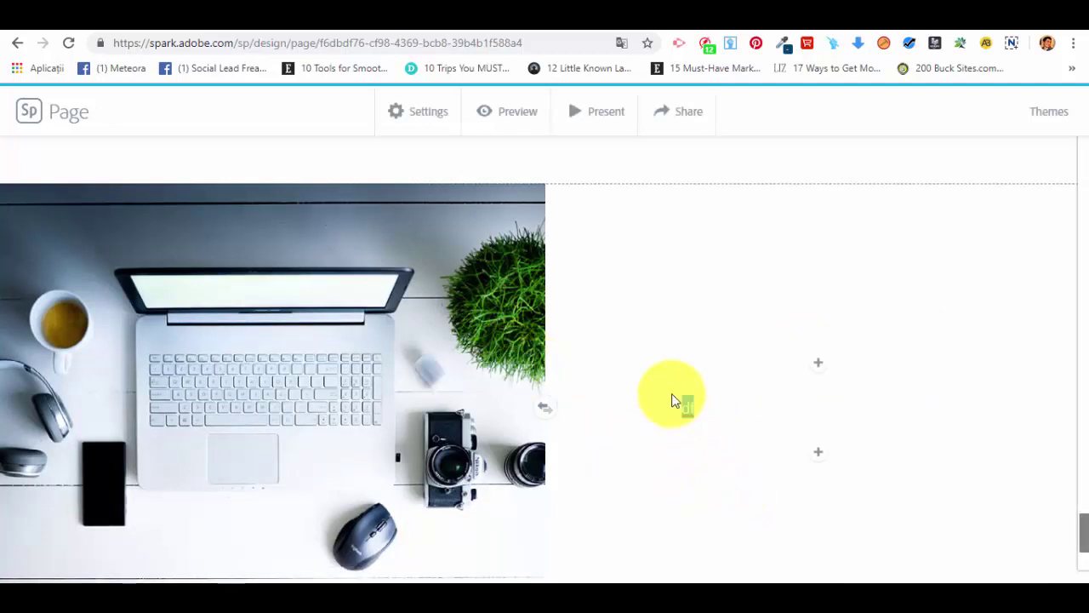
double_click(681, 398)
key(BackSpace)
text(testing 1)
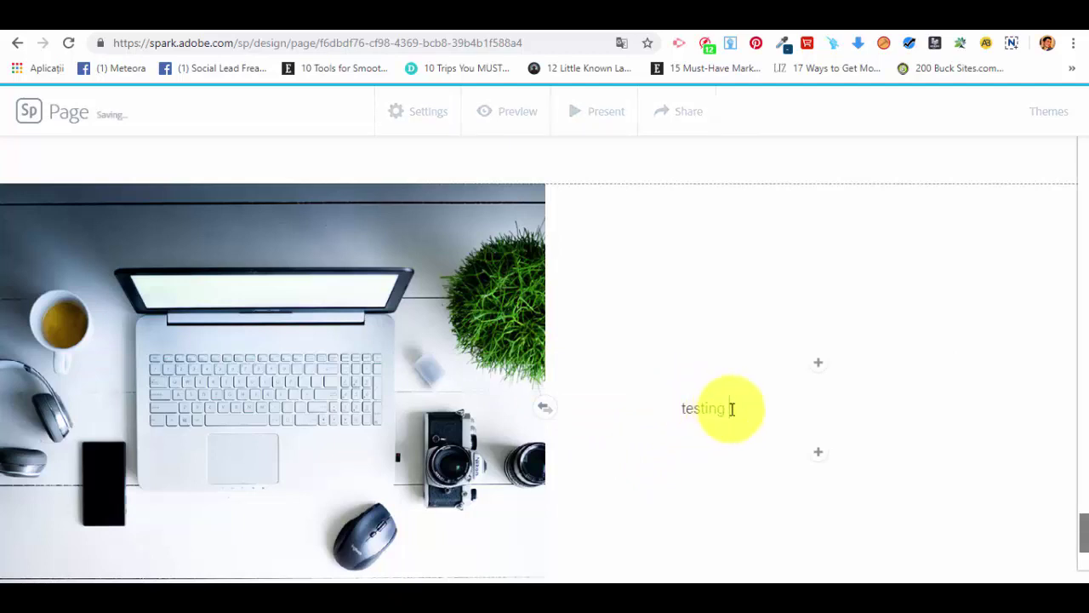
Step: Centre and bold the text, and correct its first letter to read 'Testing 1'
drag(732, 409, 684, 405)
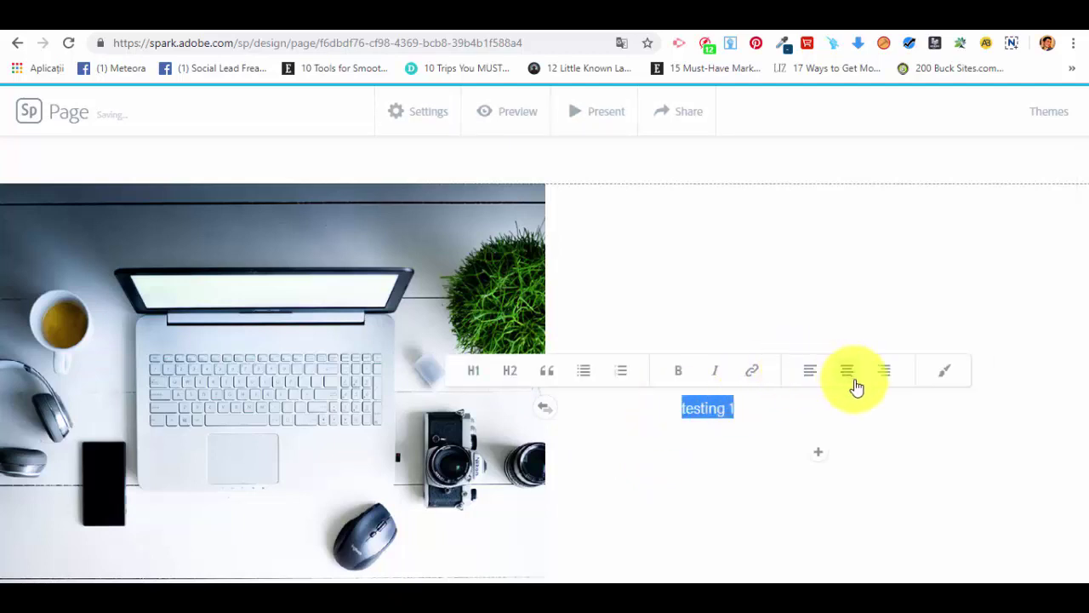
click(854, 385)
click(676, 370)
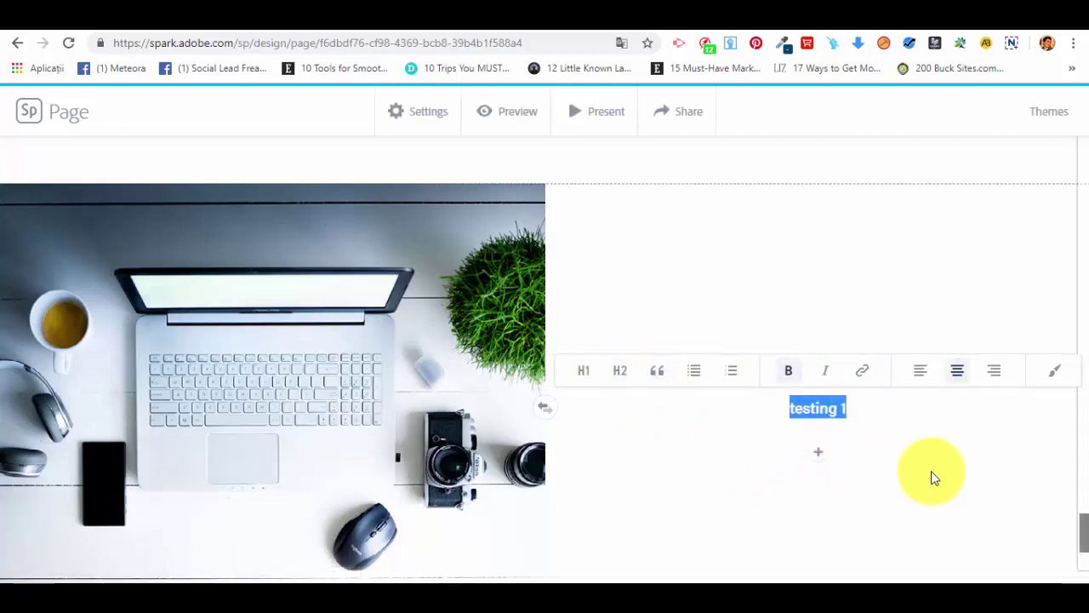
click(877, 413)
click(801, 409)
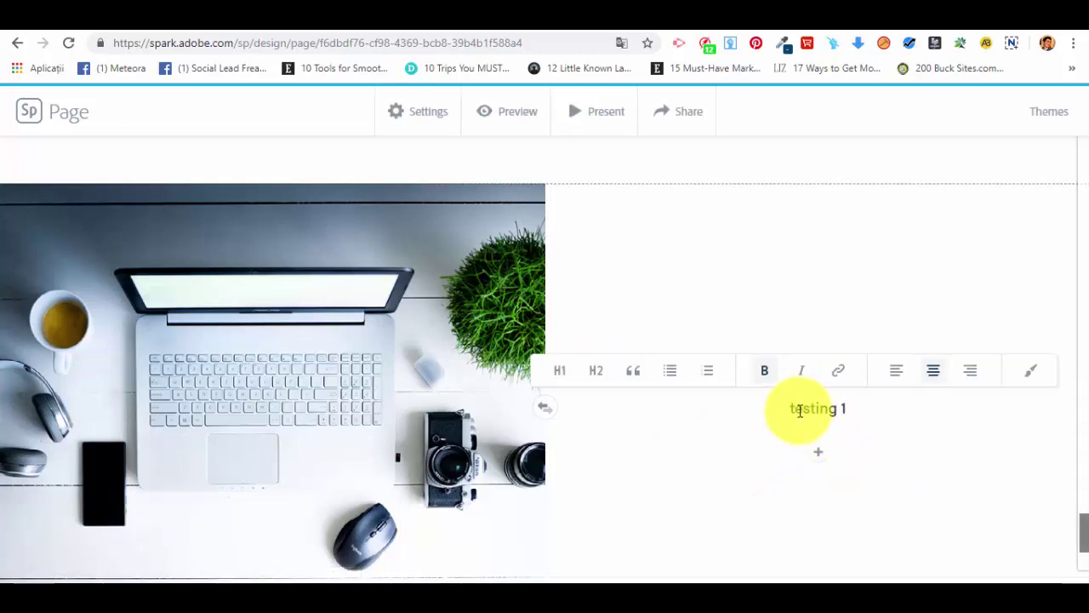
key(BackSpace)
Step: Swap the desk photo to the right side, then scroll up to the header image
scroll(992, 445, down, 1)
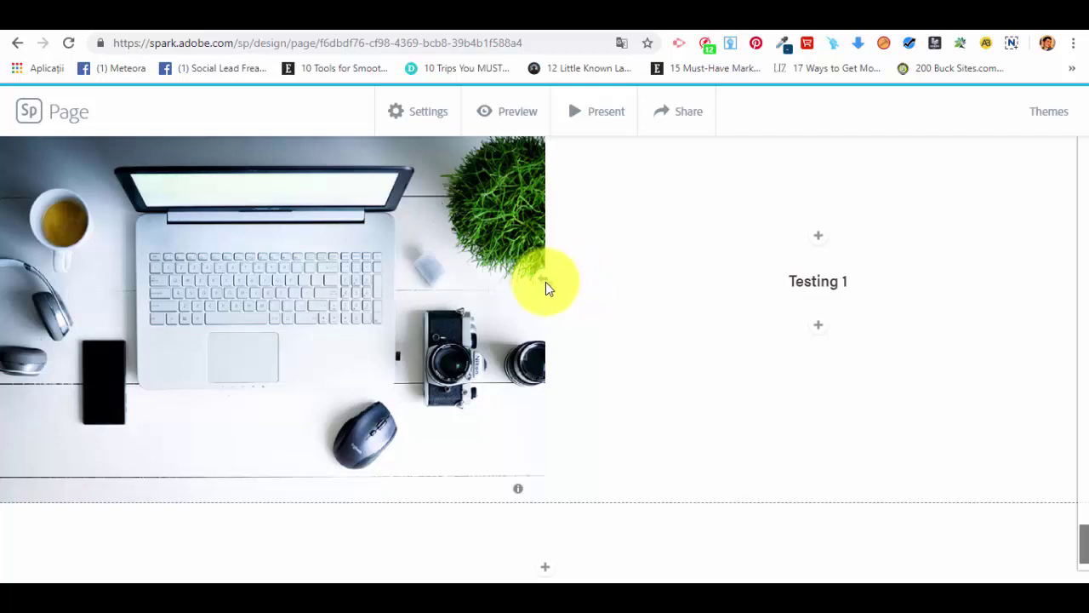
click(546, 282)
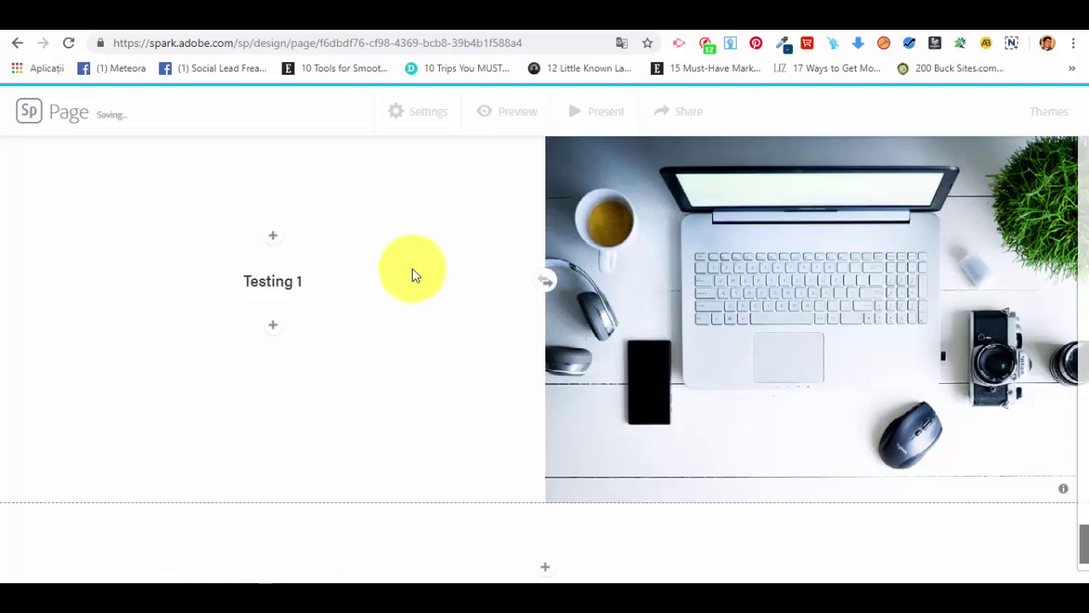
scroll(500, 294, up, 3)
scroll(510, 311, down, 3)
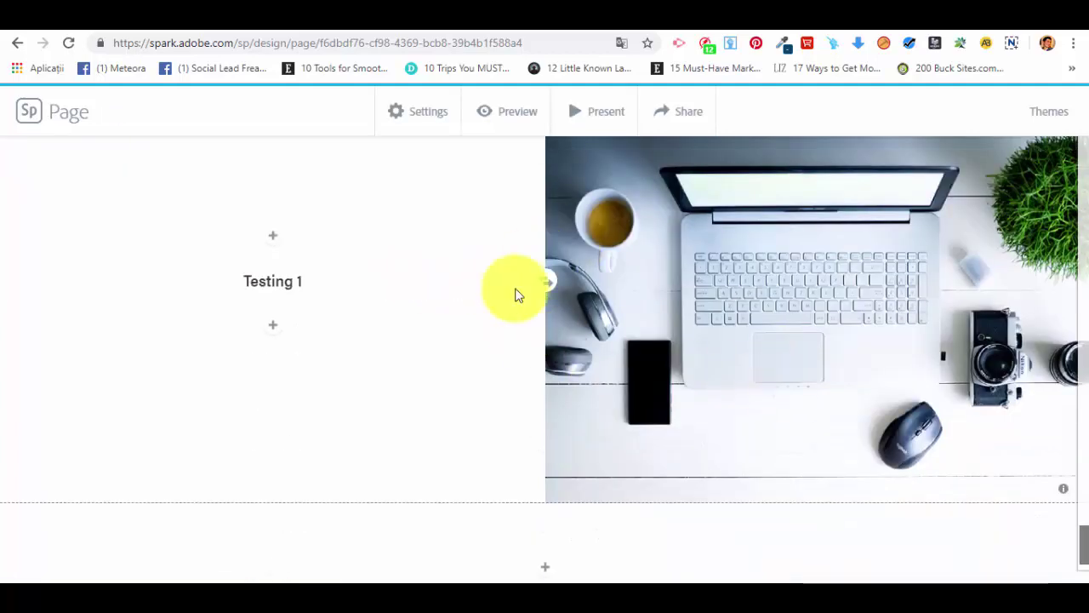
scroll(719, 392, up, 1)
scroll(719, 390, up, 4)
scroll(703, 384, down, 2)
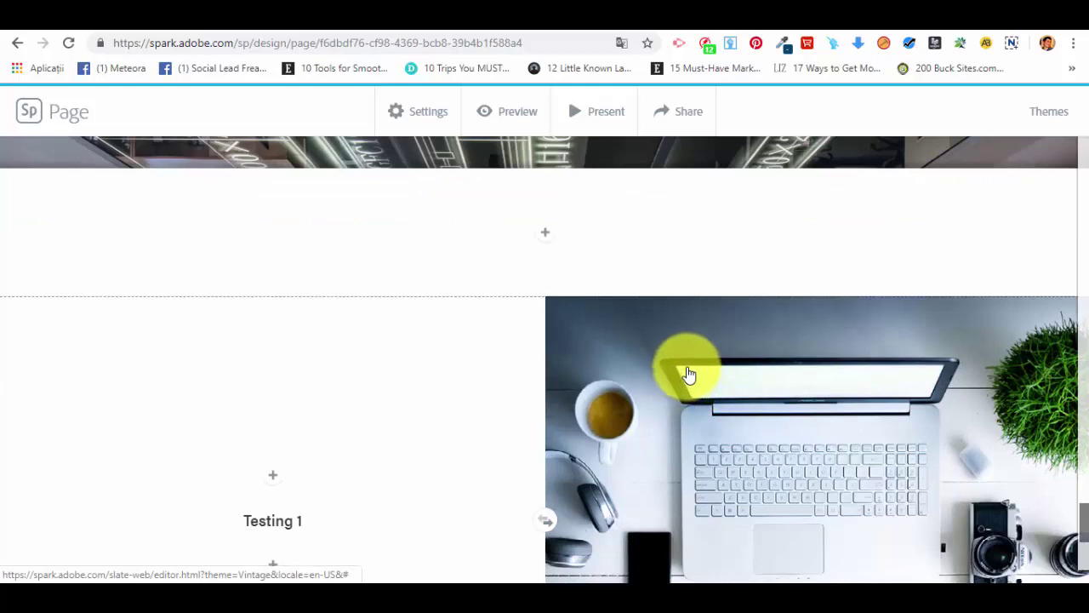
scroll(686, 368, up, 3)
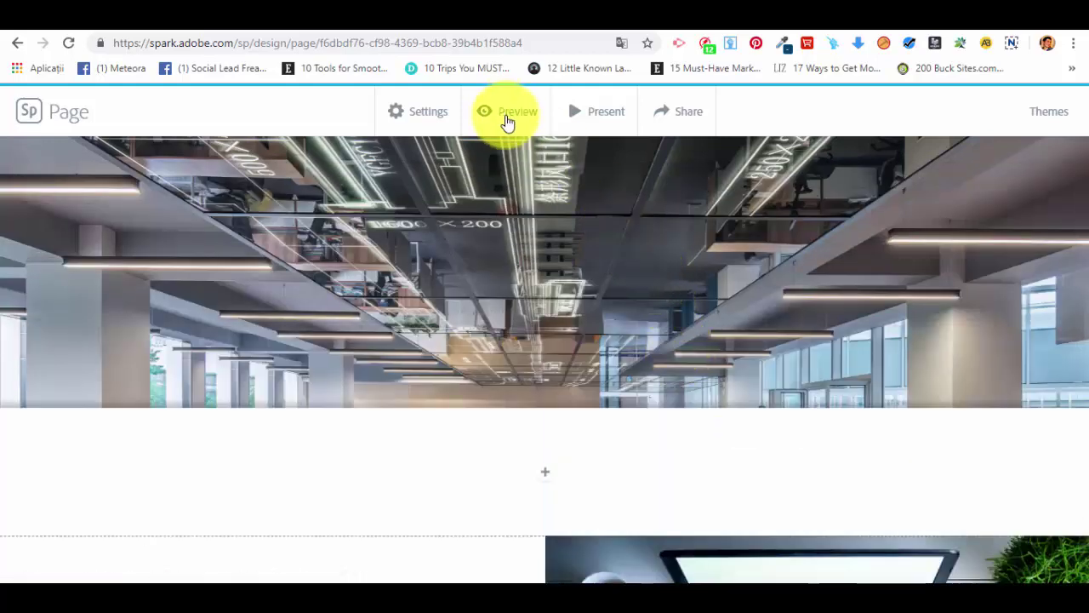
click(508, 120)
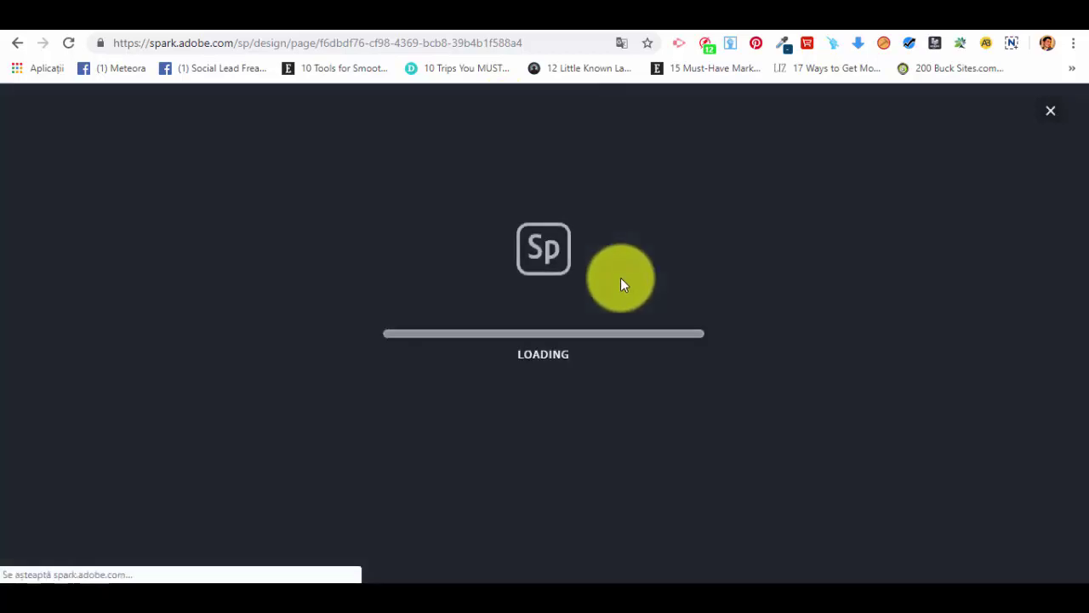
scroll(652, 309, up, 5)
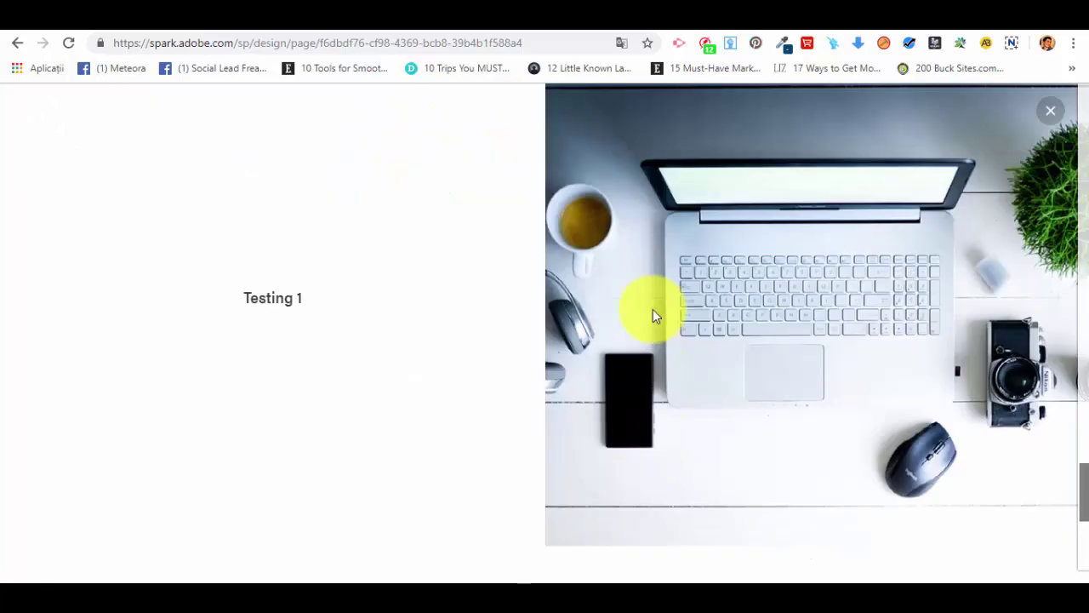
drag(1080, 438, 1052, 114)
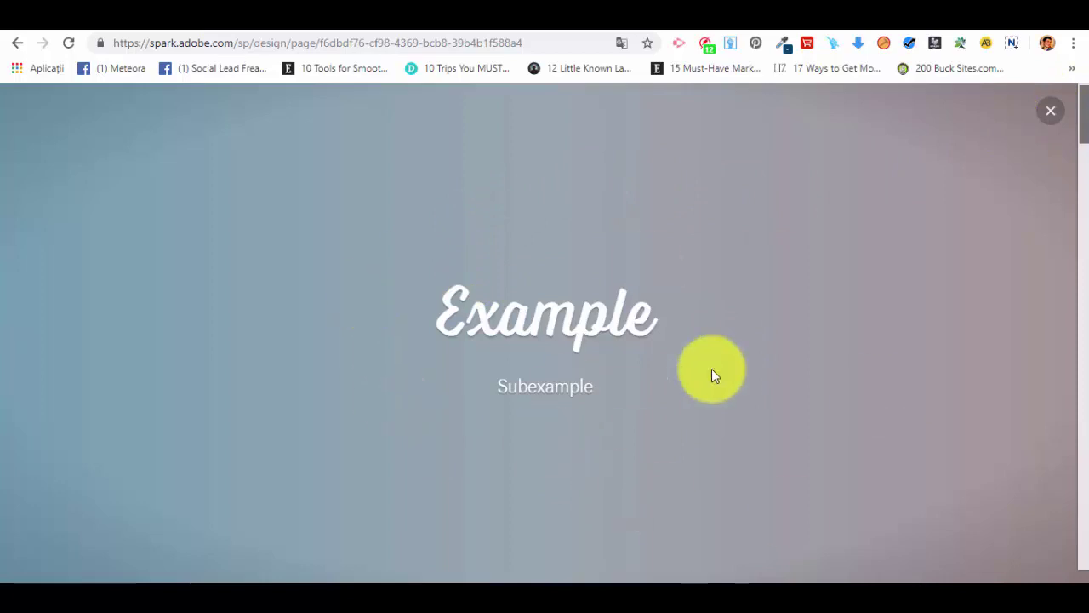
scroll(713, 379, down, 7)
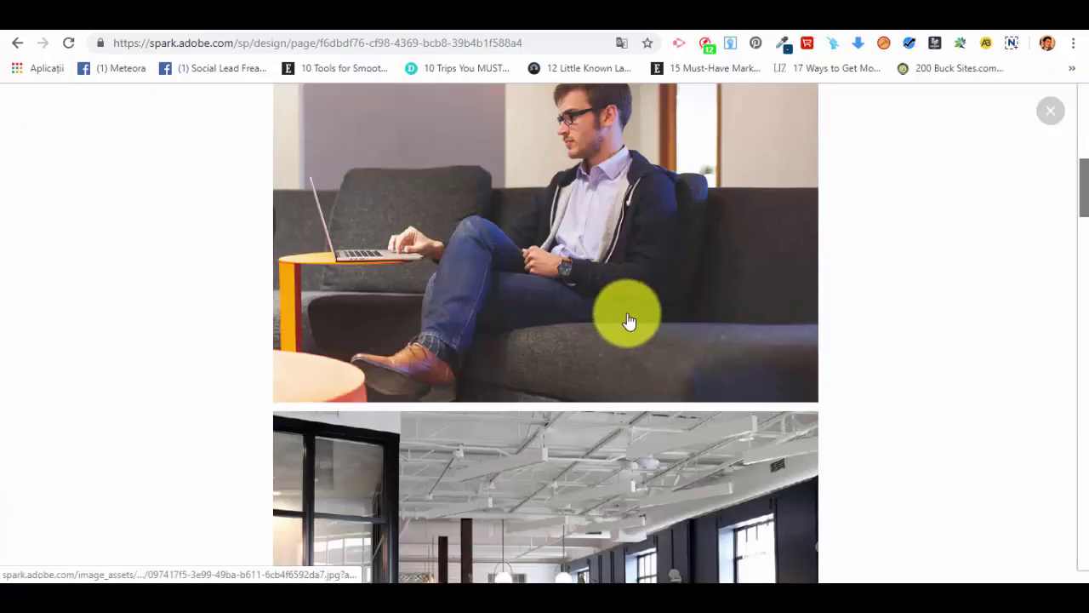
scroll(629, 321, down, 8)
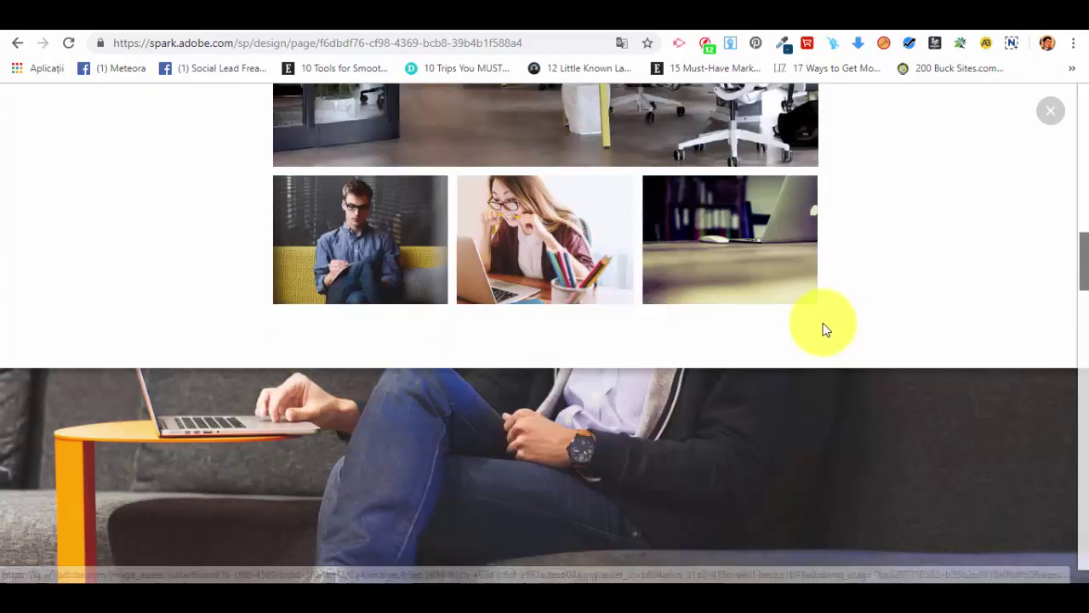
scroll(817, 321, down, 5)
scroll(634, 328, down, 5)
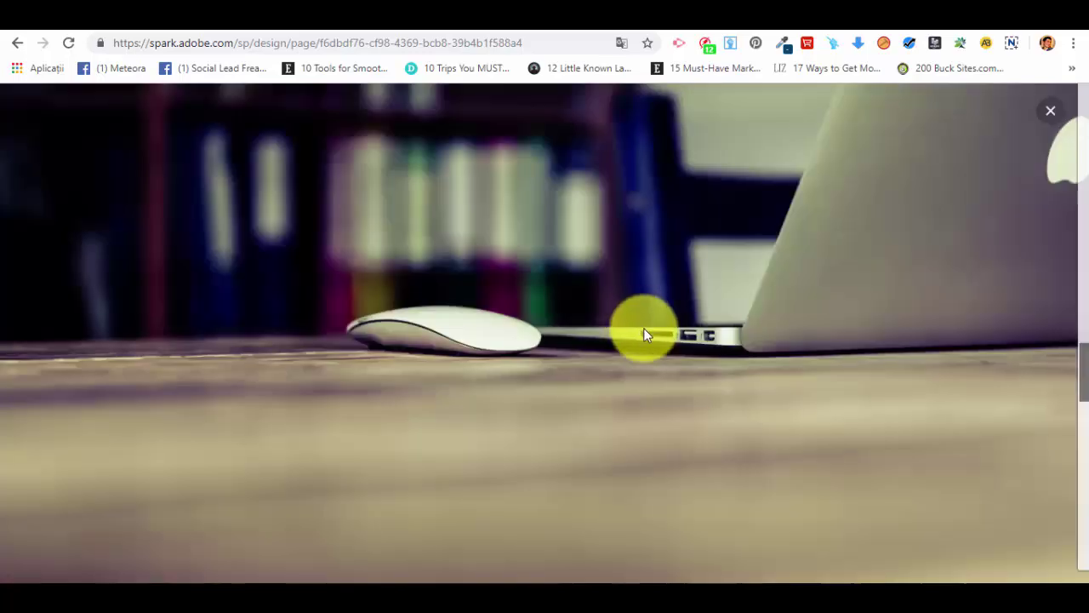
scroll(646, 336, down, 6)
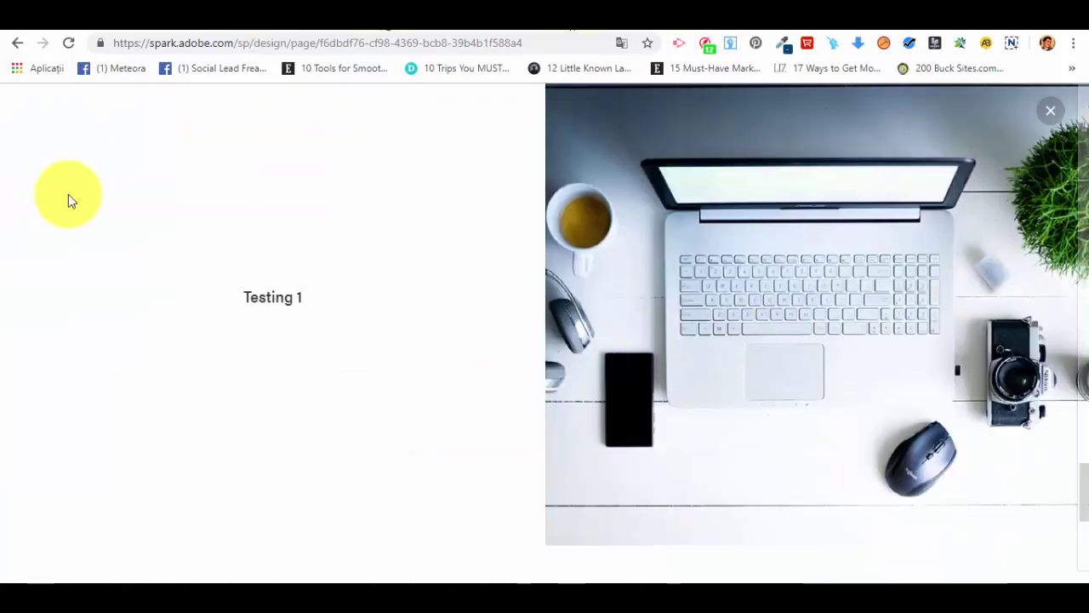
scroll(724, 326, down, 3)
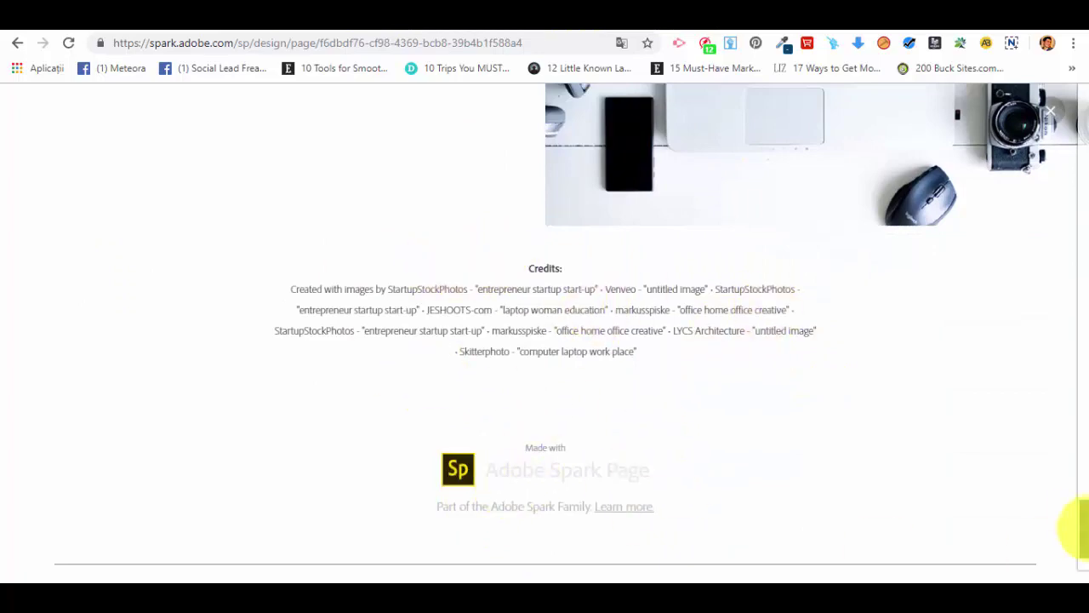
drag(1074, 521, 1064, 236)
drag(1082, 523, 991, 85)
click(1051, 112)
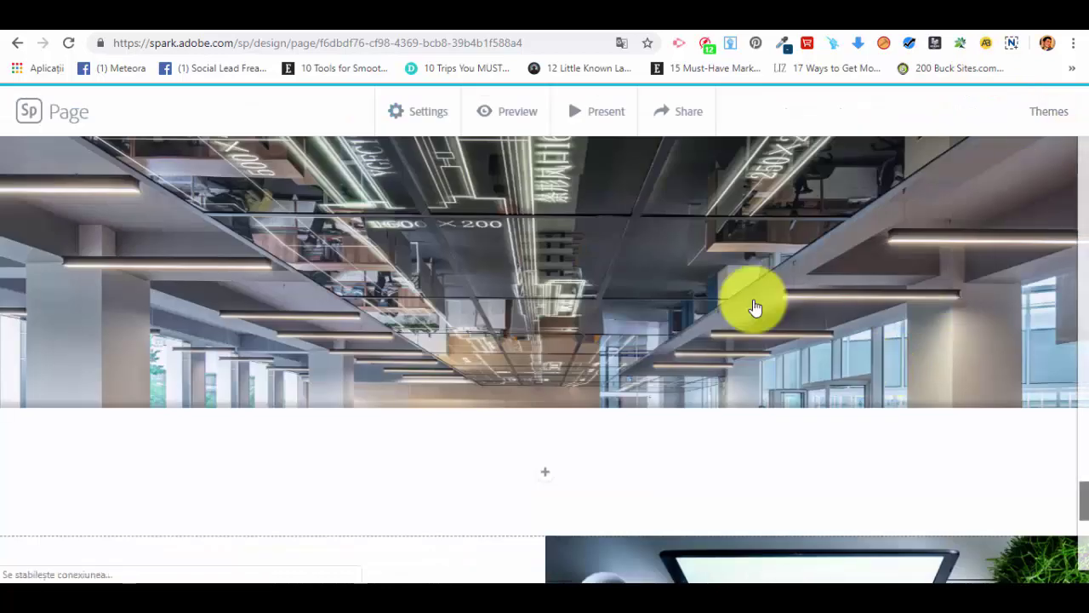
click(438, 109)
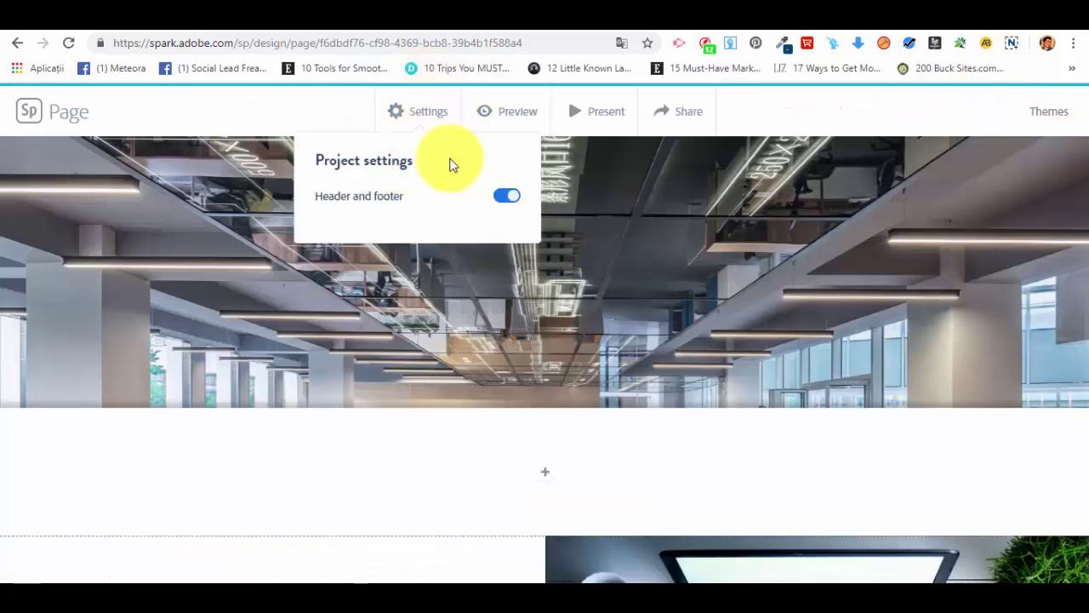
click(506, 200)
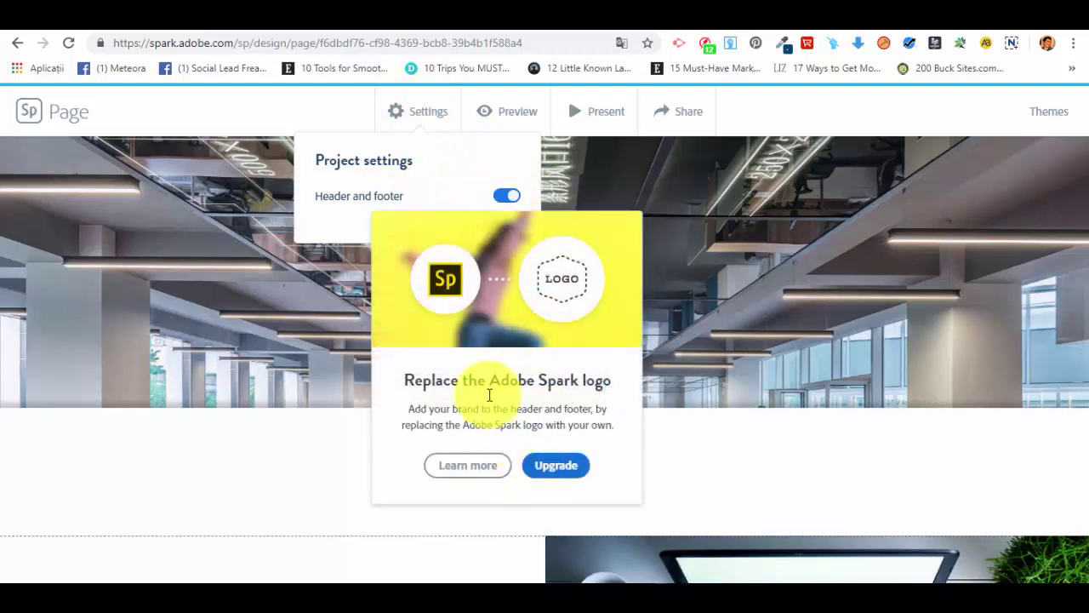
click(770, 106)
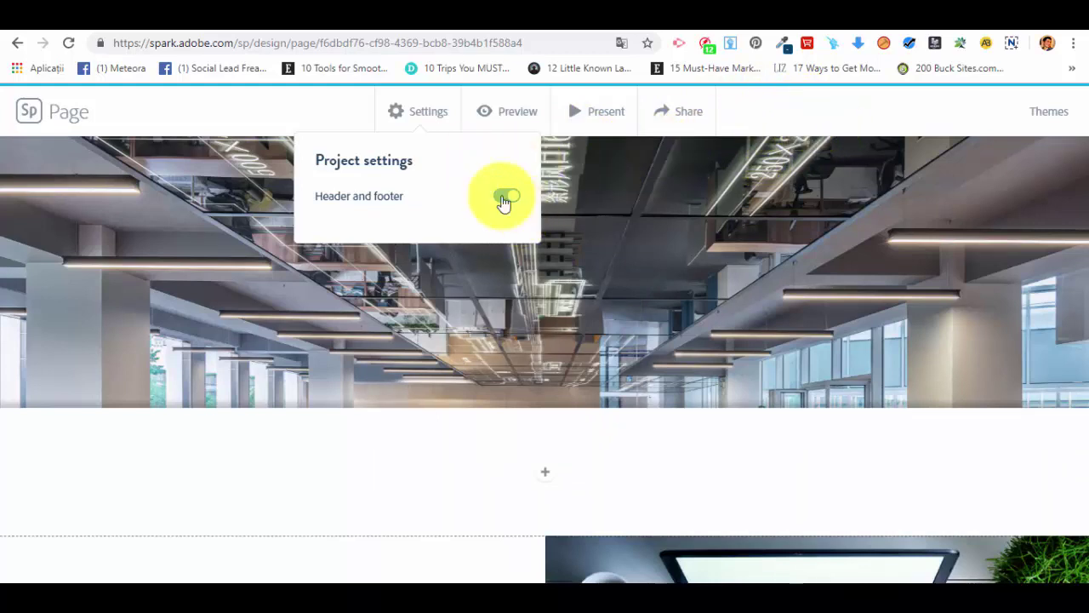
click(838, 128)
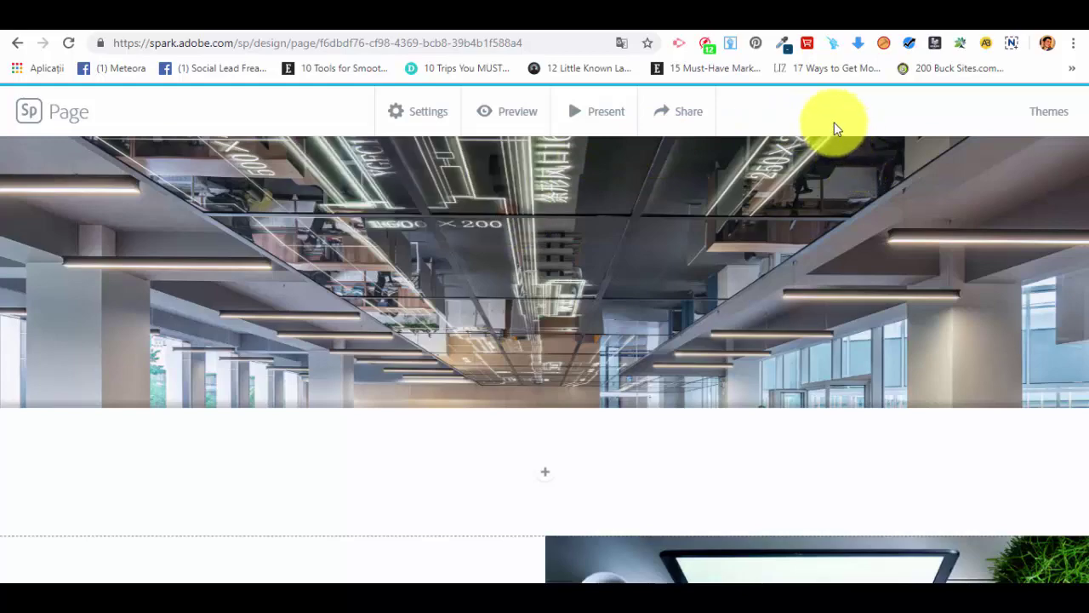
click(608, 111)
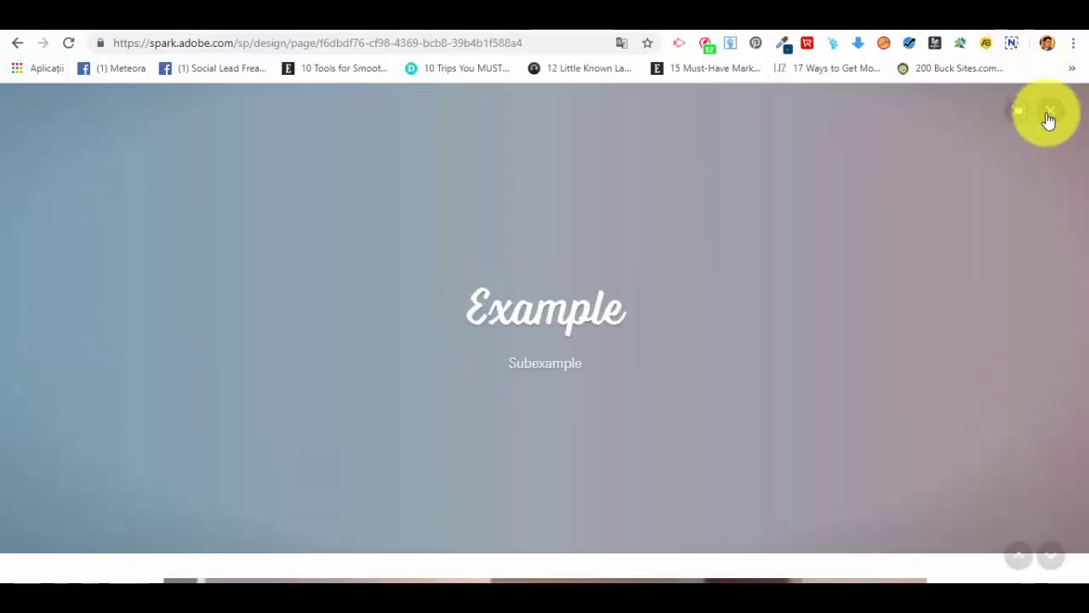
click(1051, 117)
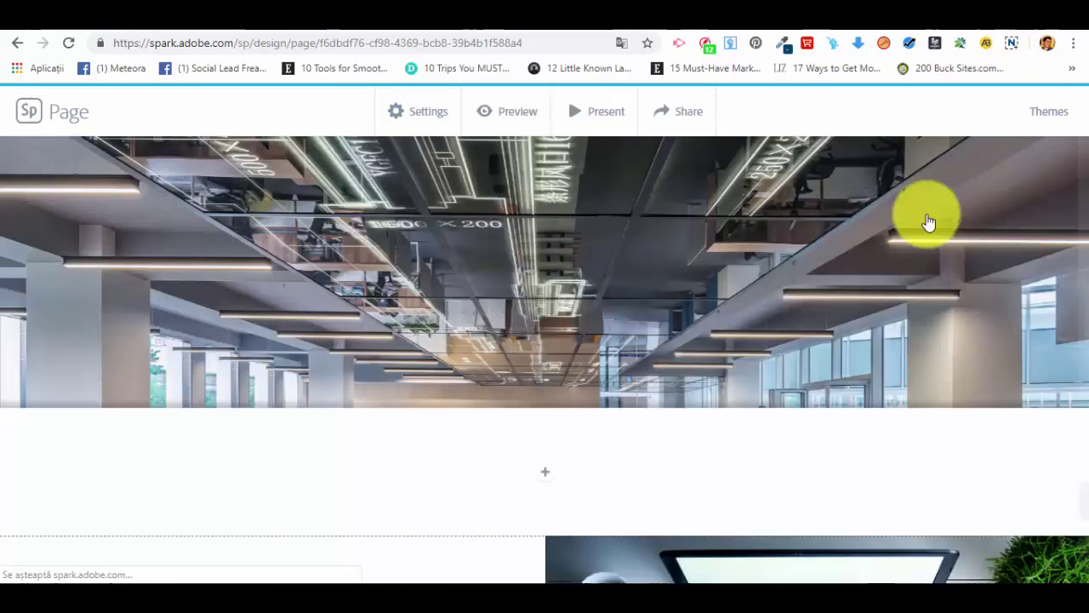
click(694, 111)
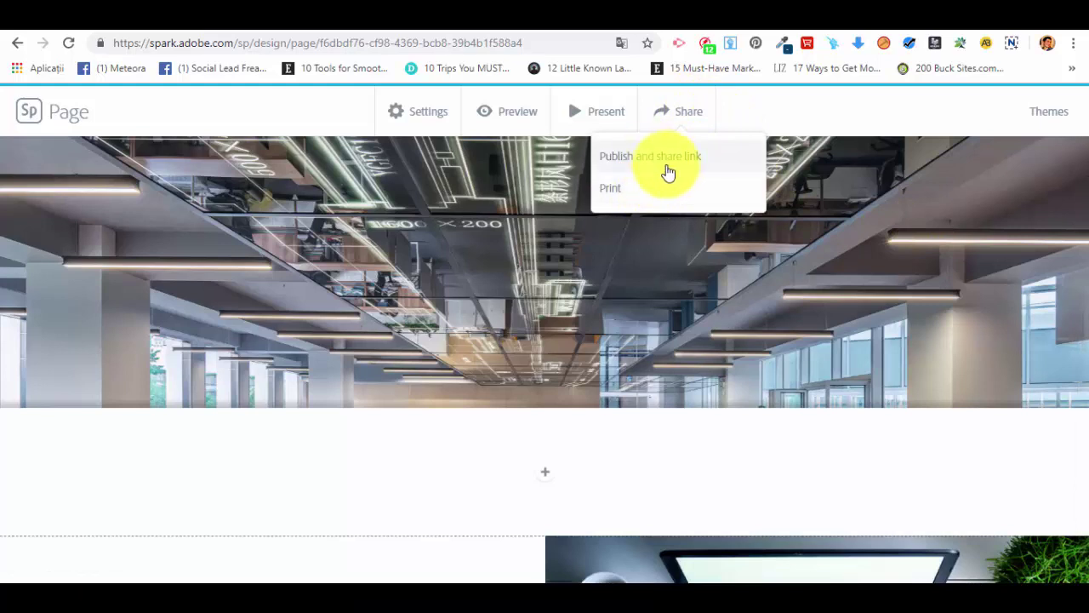
click(688, 162)
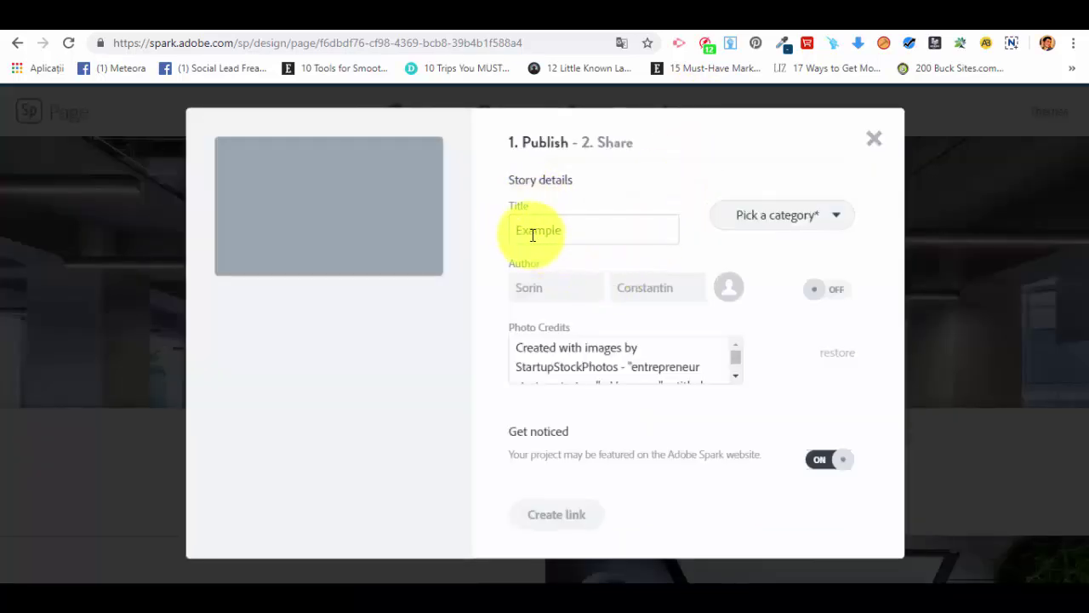
scroll(703, 355, down, 3)
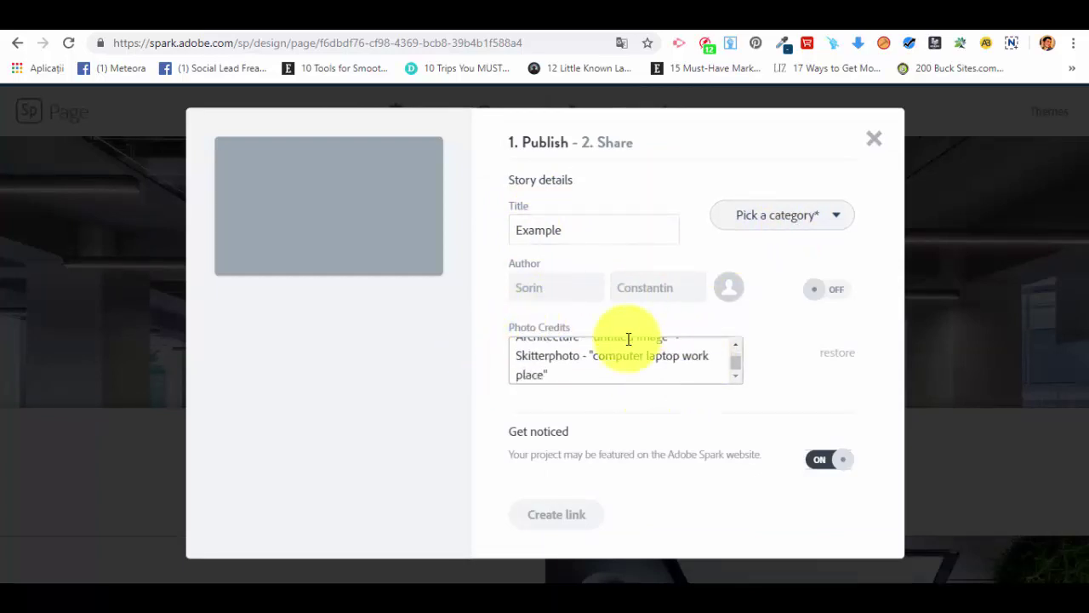
click(871, 136)
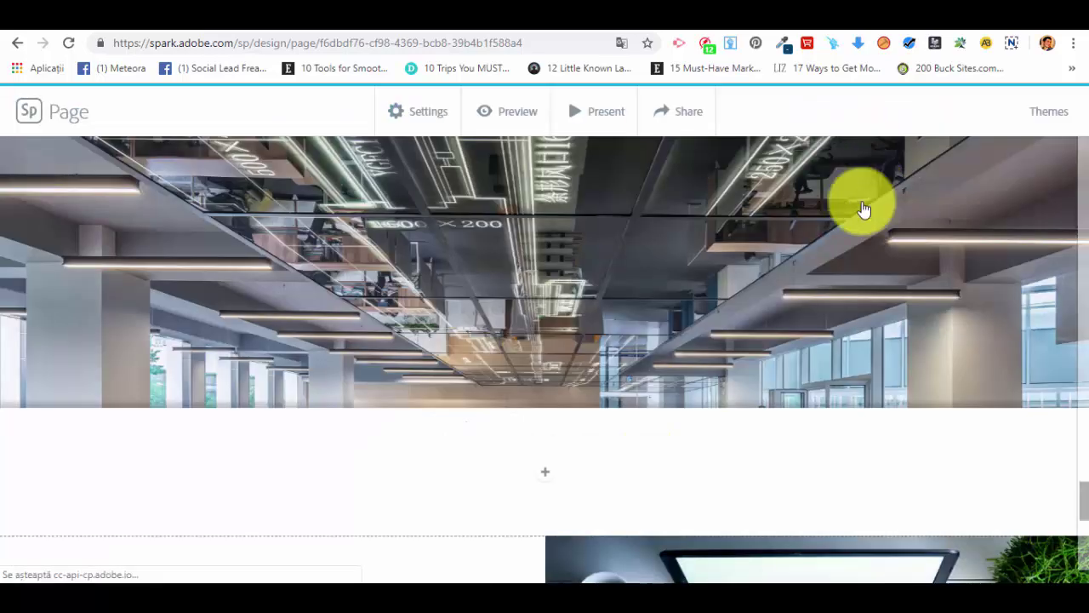